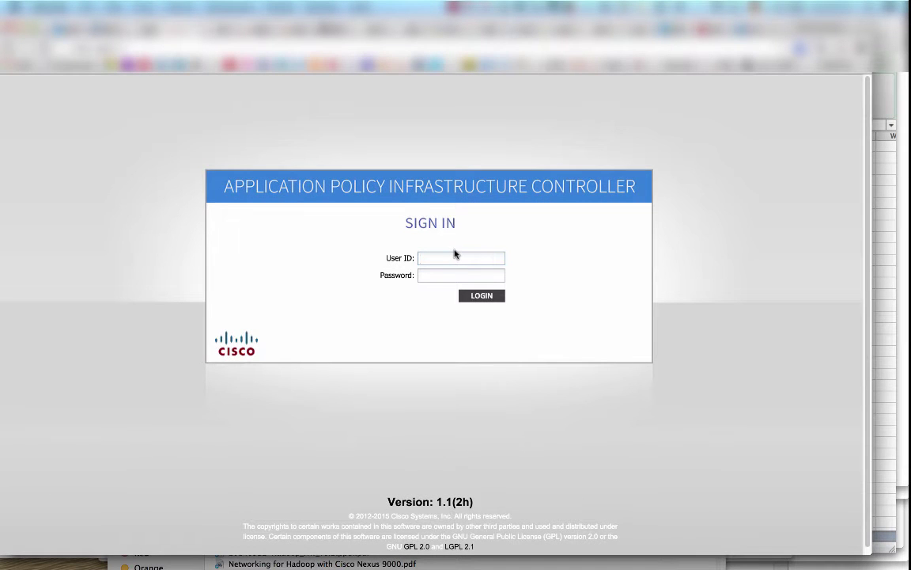
# Sign in to Cisco APIC with the administrator user ID and account password.
pyautogui.write('admin')
pyautogui.press('Tab')
pyautogui.write('C1sco123')
pyautogui.press('Return')
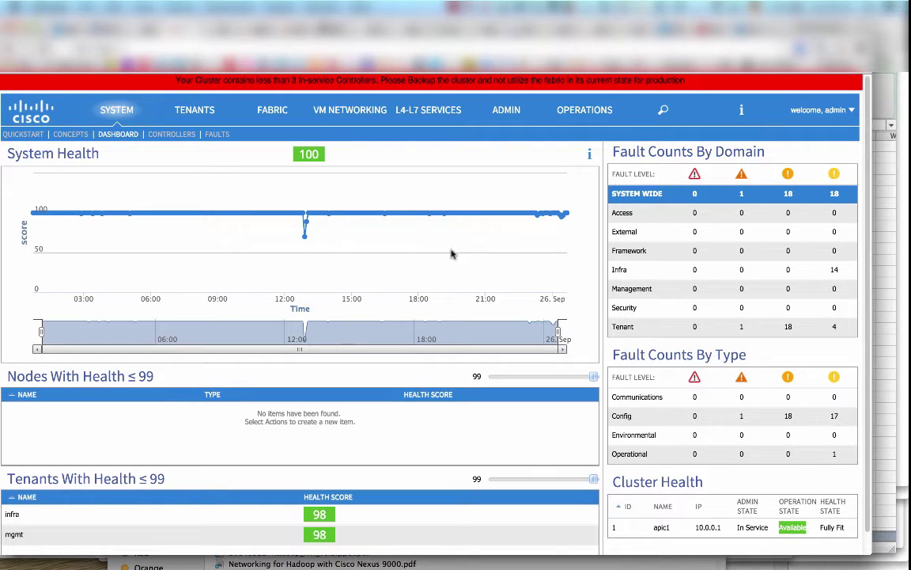
# In Fabric Access Policies, view interface profiles 101 and 201, then return to Quick Start.
pyautogui.click(279, 115)
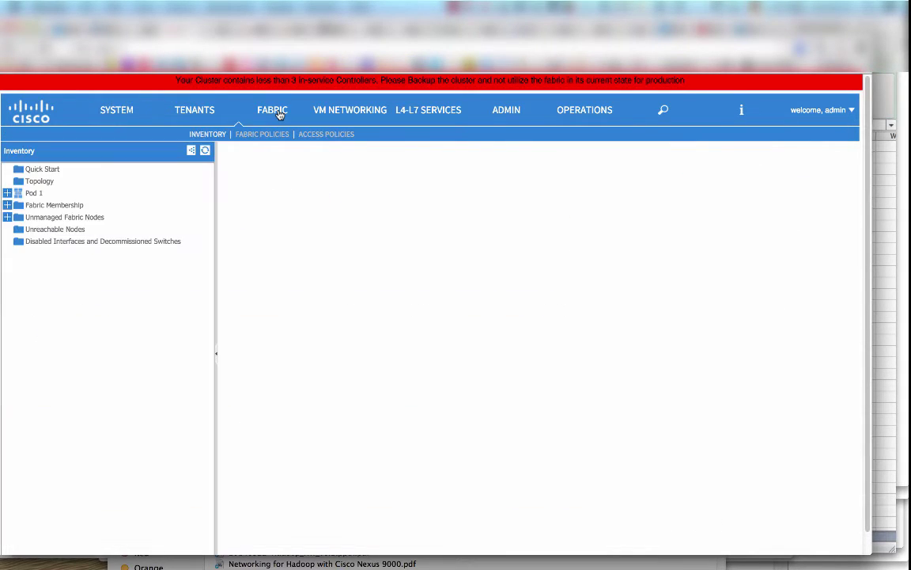
pyautogui.click(321, 138)
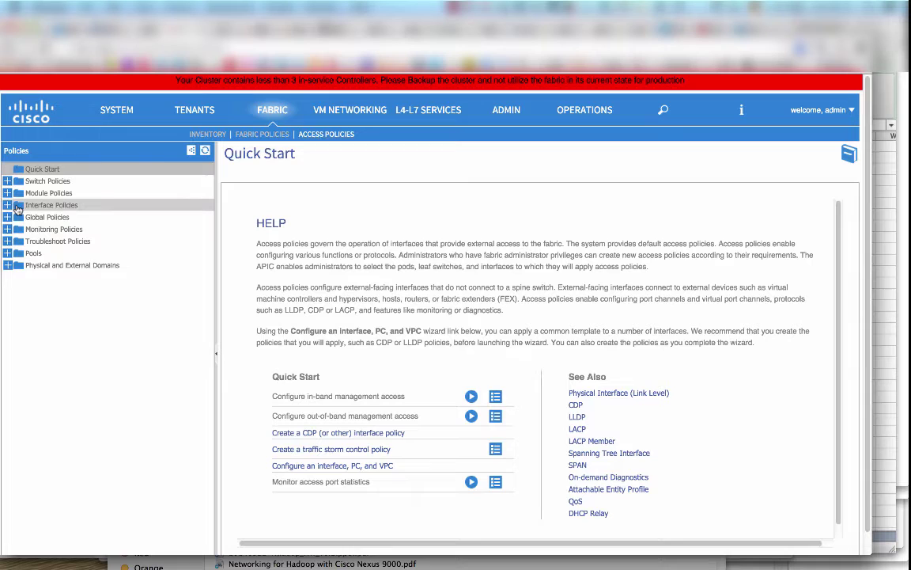
pyautogui.click(8, 204)
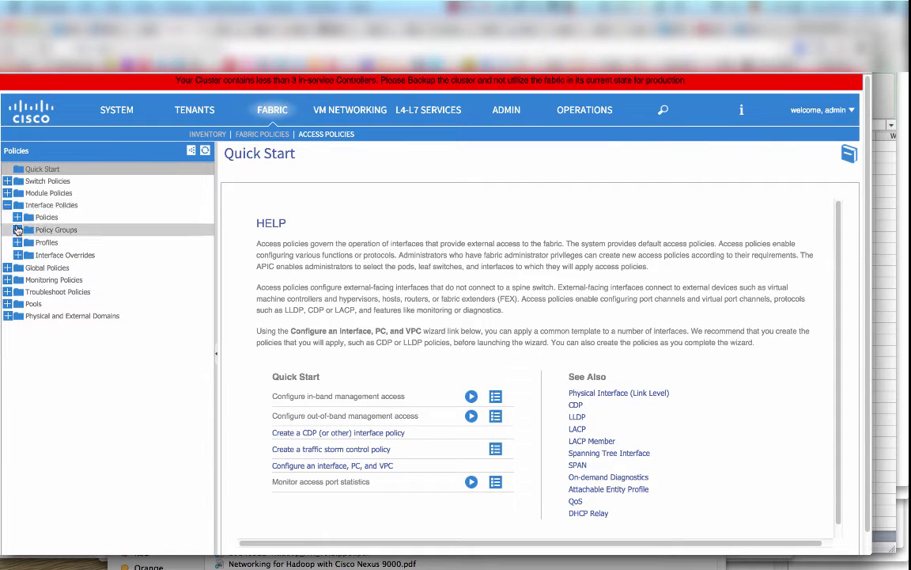
pyautogui.click(17, 242)
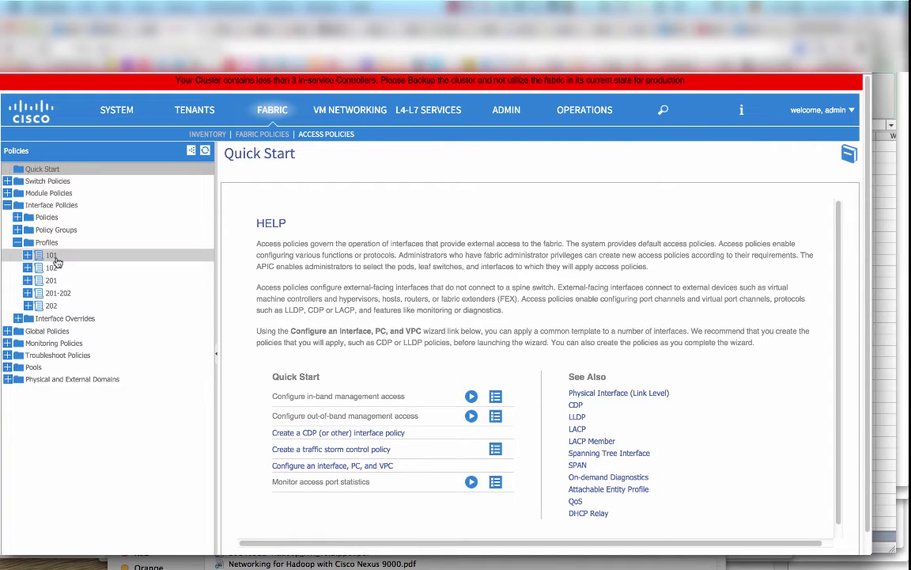
pyautogui.click(52, 256)
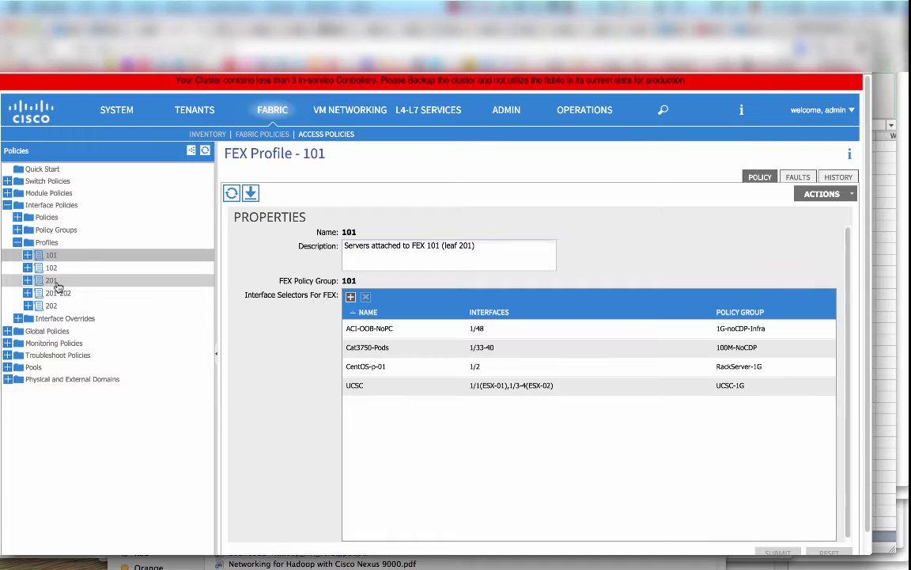
pyautogui.click(52, 281)
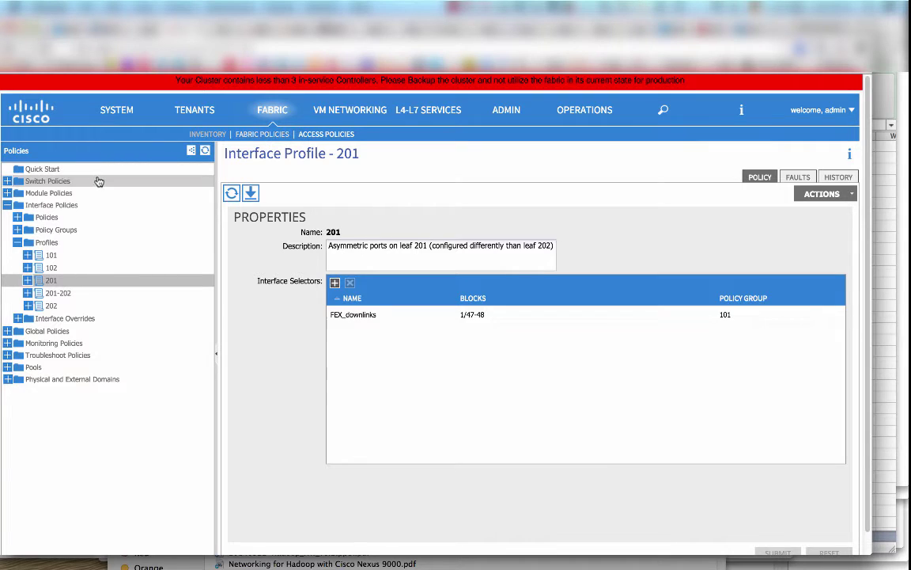
pyautogui.click(65, 168)
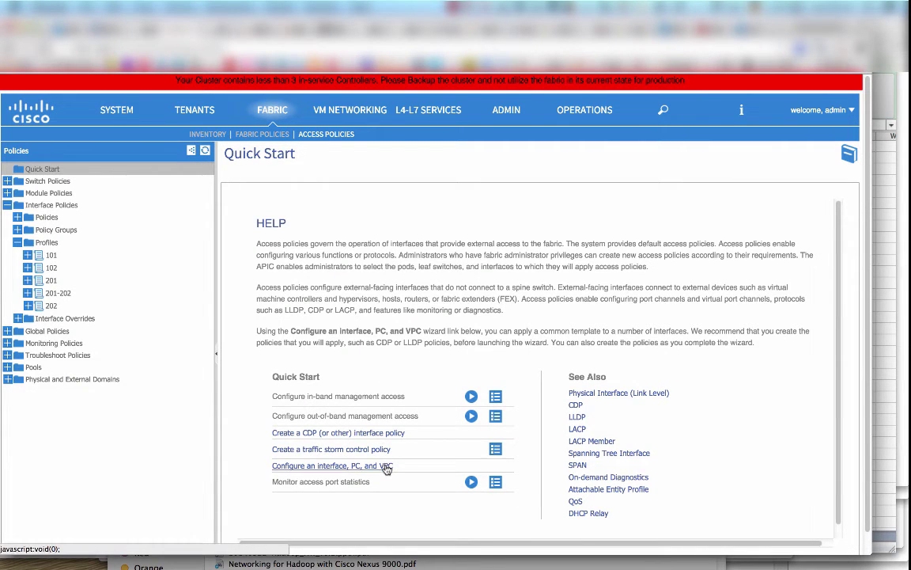
pyautogui.click(387, 466)
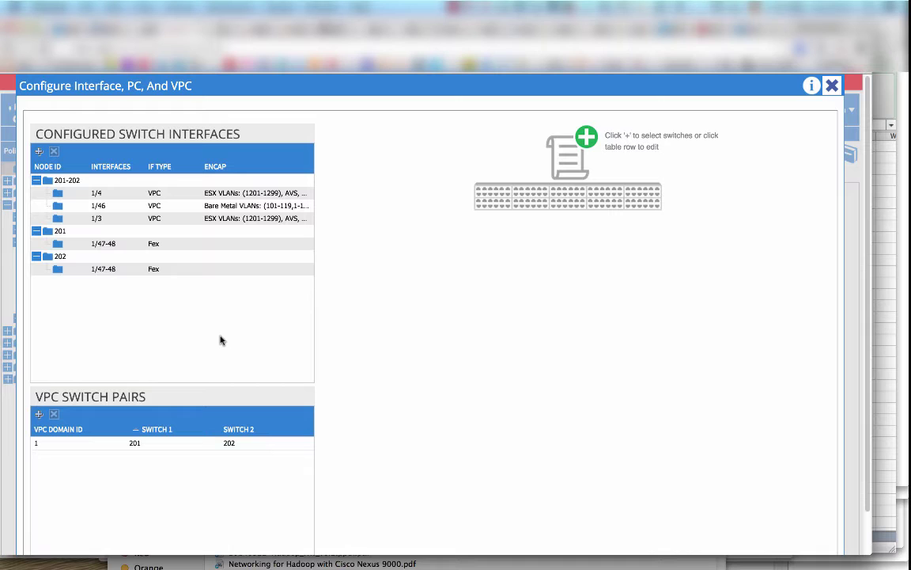
pyautogui.click(121, 246)
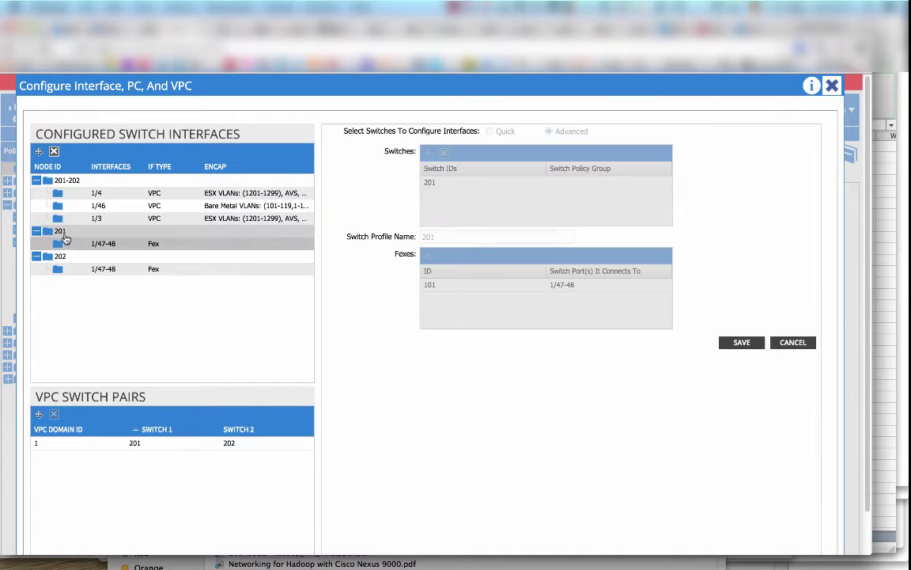
pyautogui.click(64, 237)
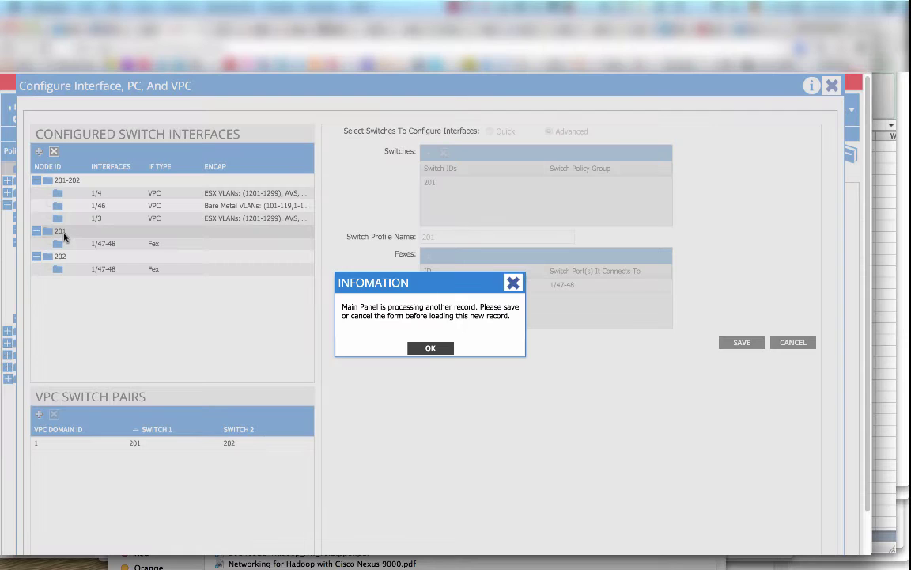
pyautogui.click(428, 348)
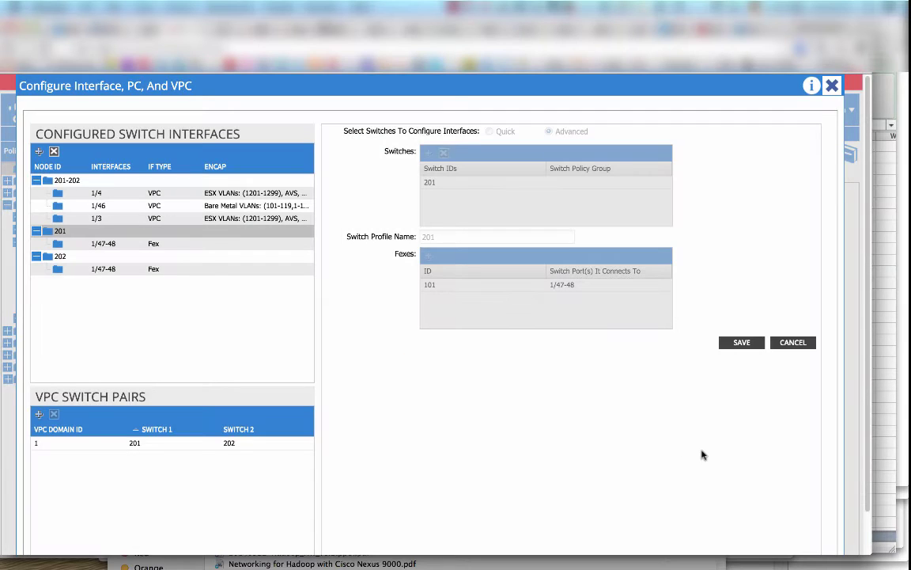
pyautogui.click(792, 344)
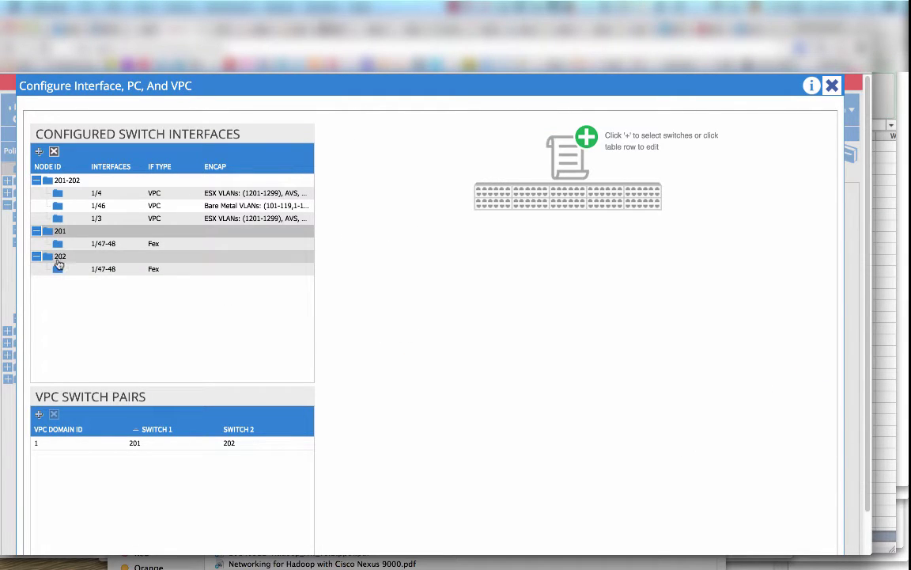
pyautogui.click(57, 260)
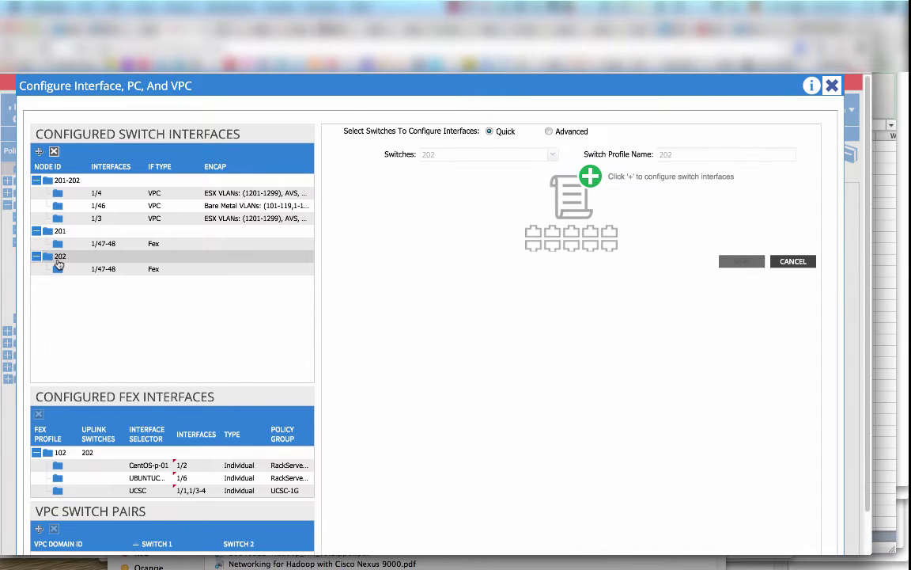
pyautogui.click(590, 177)
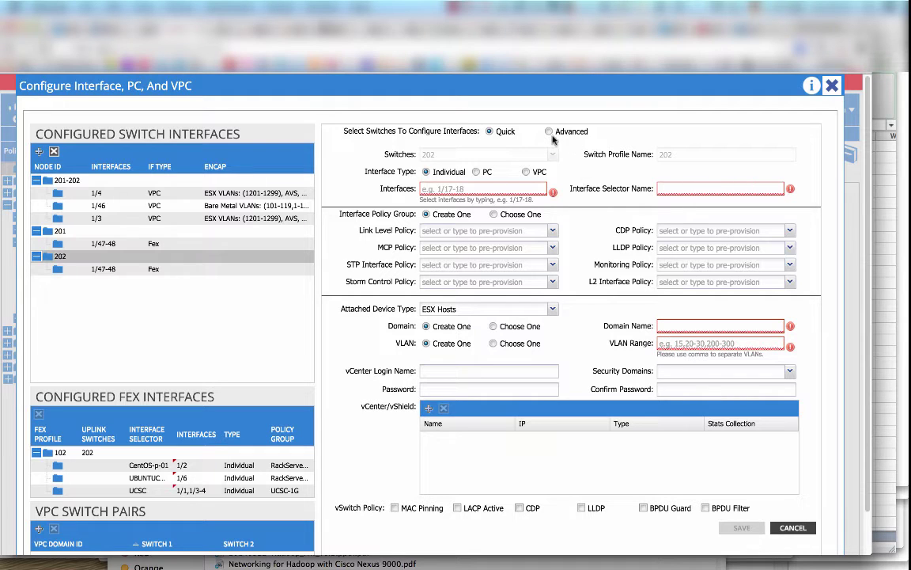
pyautogui.click(494, 215)
pyautogui.click(541, 231)
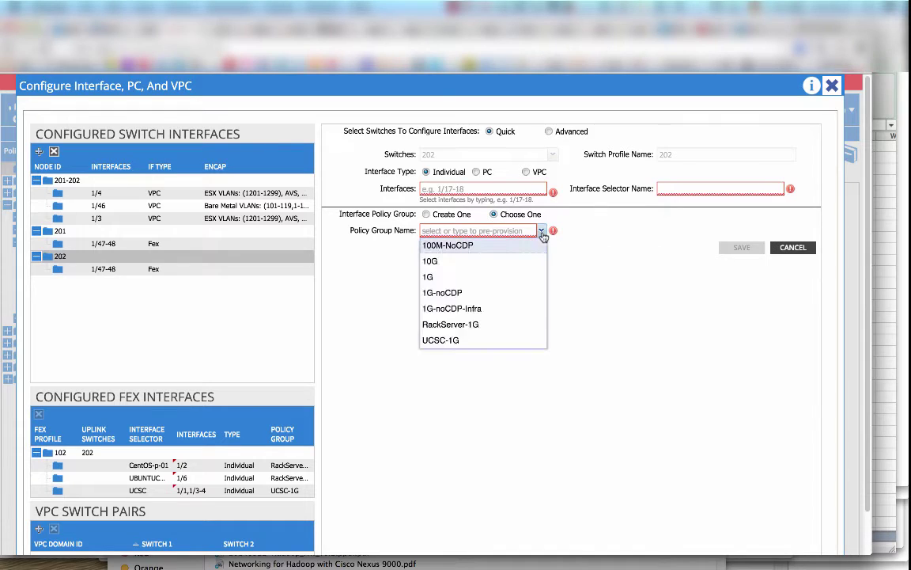
pyautogui.click(523, 277)
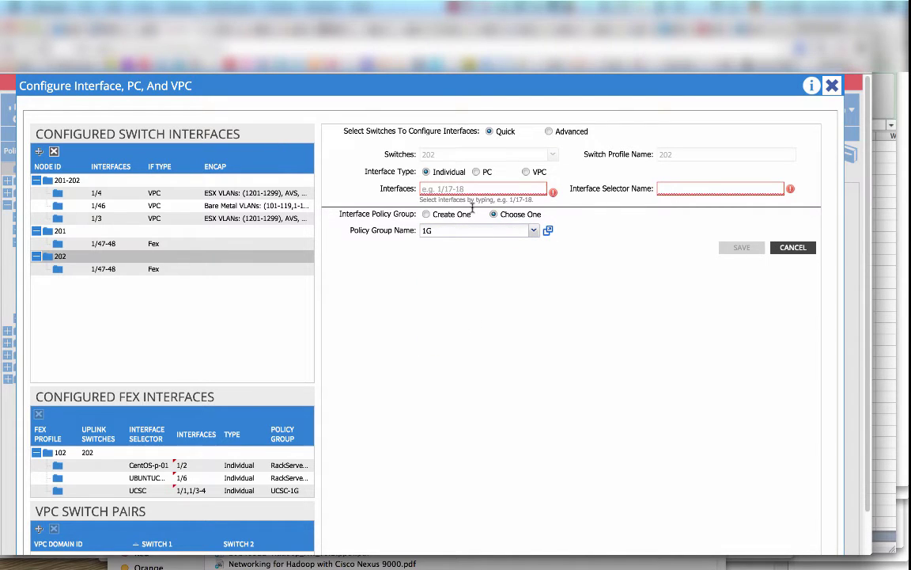
pyautogui.click(792, 249)
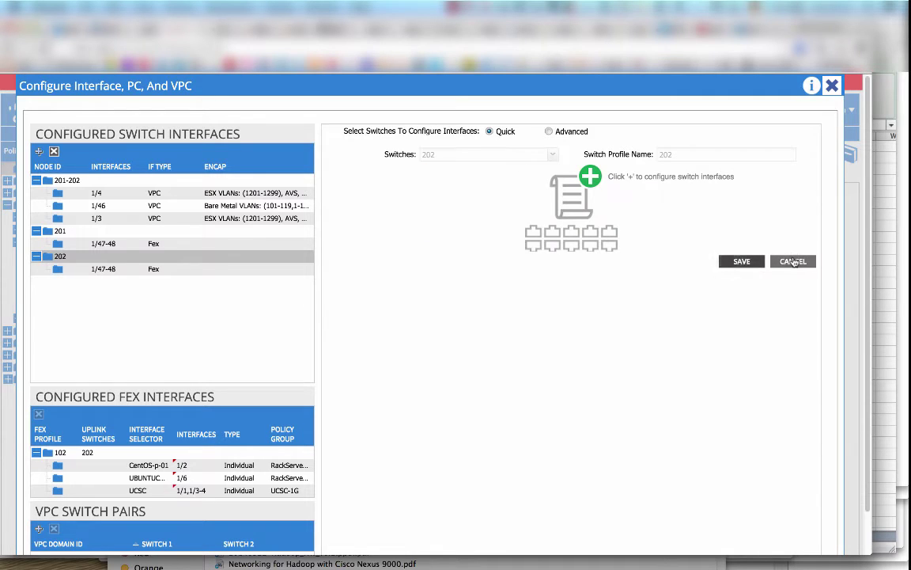
pyautogui.scroll(-1, 776, 372)
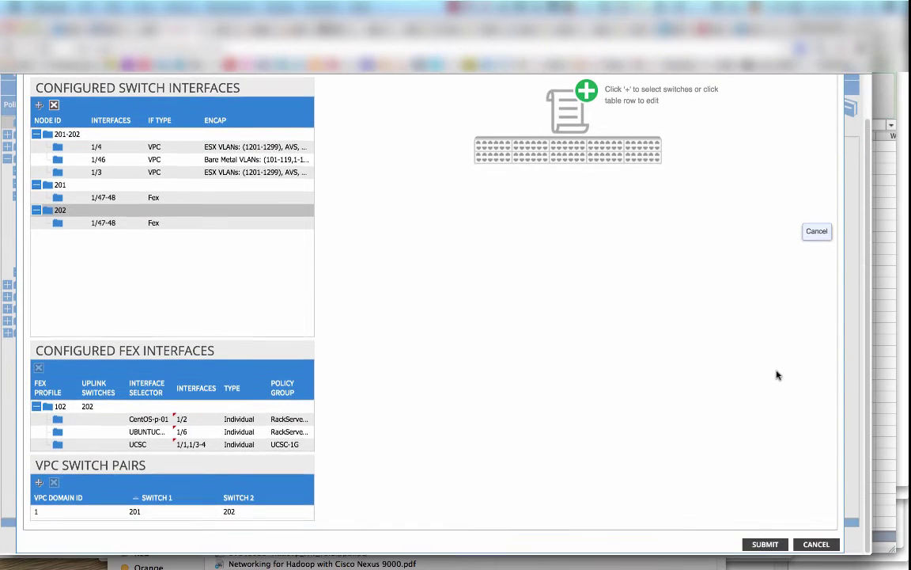
pyautogui.click(811, 542)
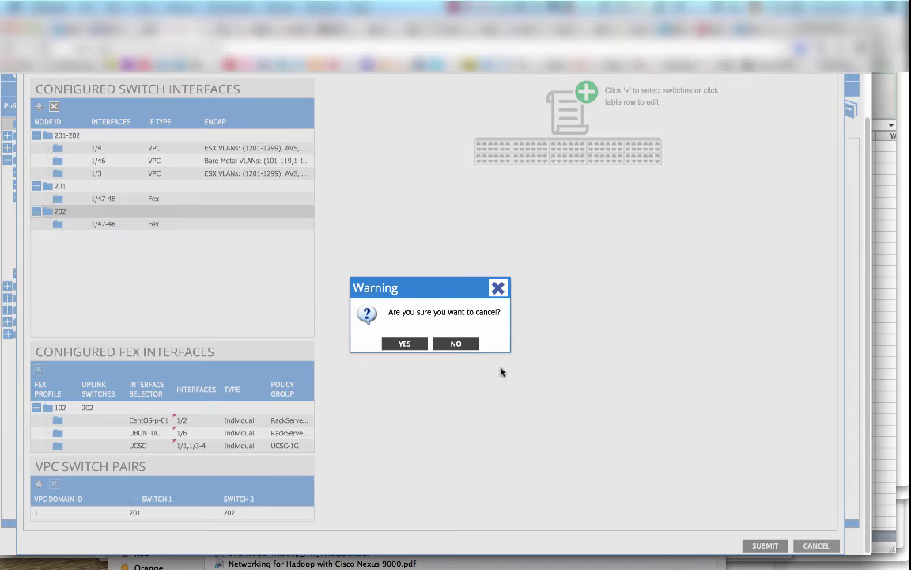
pyautogui.click(405, 344)
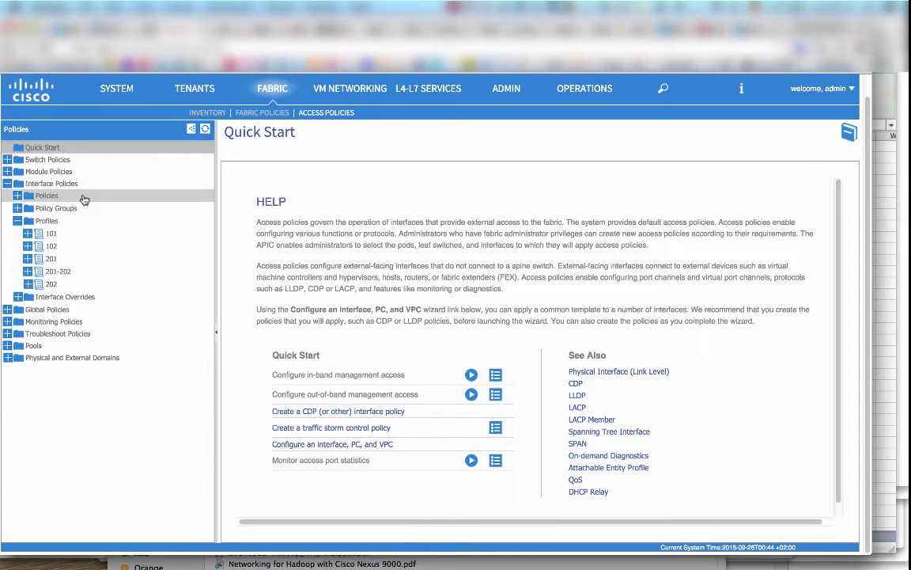
# Show the Fabric Inventory topology and drill into Leaf201's port view.
pyautogui.click(208, 112)
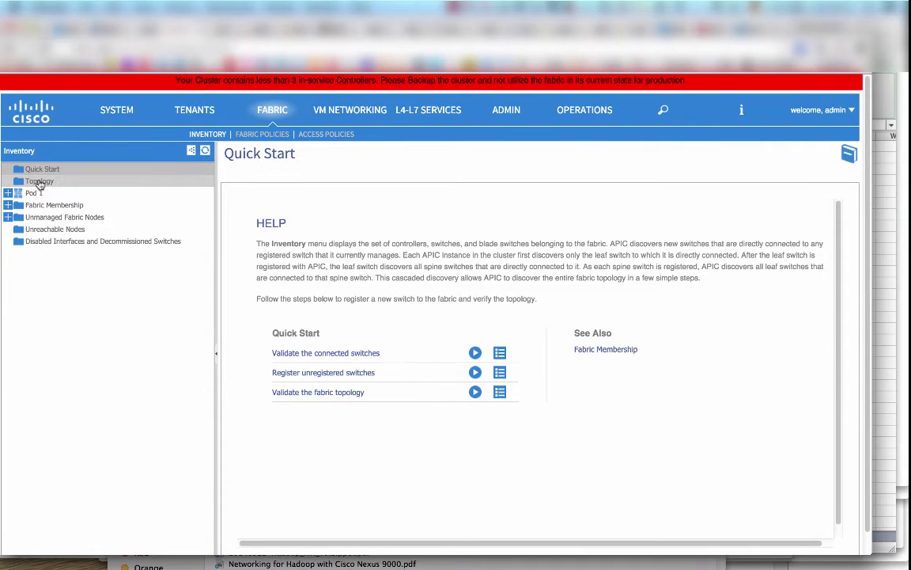
pyautogui.click(40, 182)
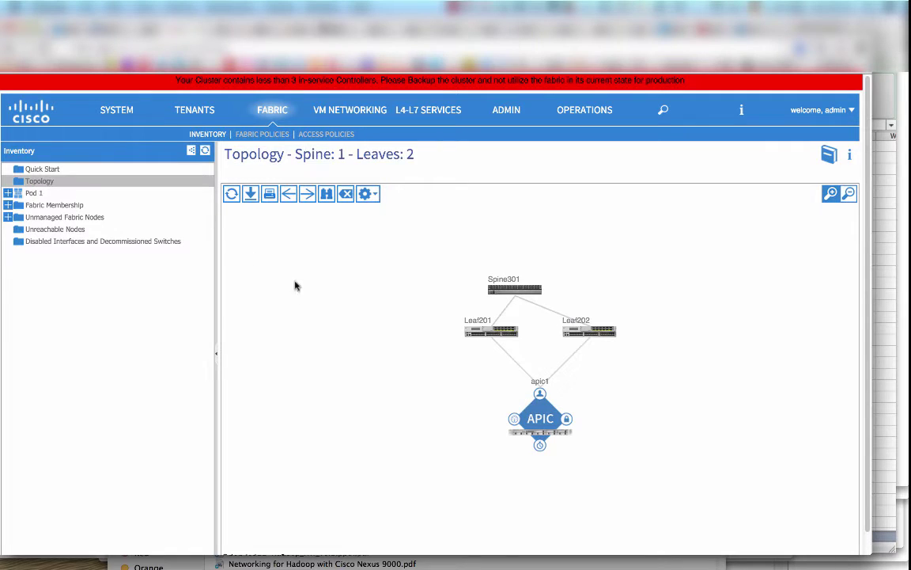
pyautogui.doubleClick(472, 333)
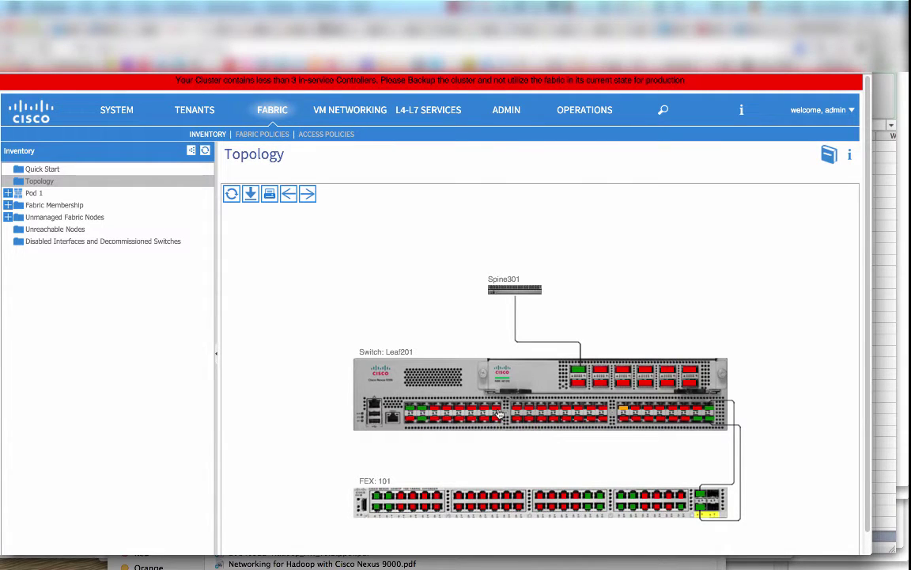
# Open the Configure Interface settings for a Leaf201 port, then discard them unsaved.
pyautogui.rightClick(499, 414)
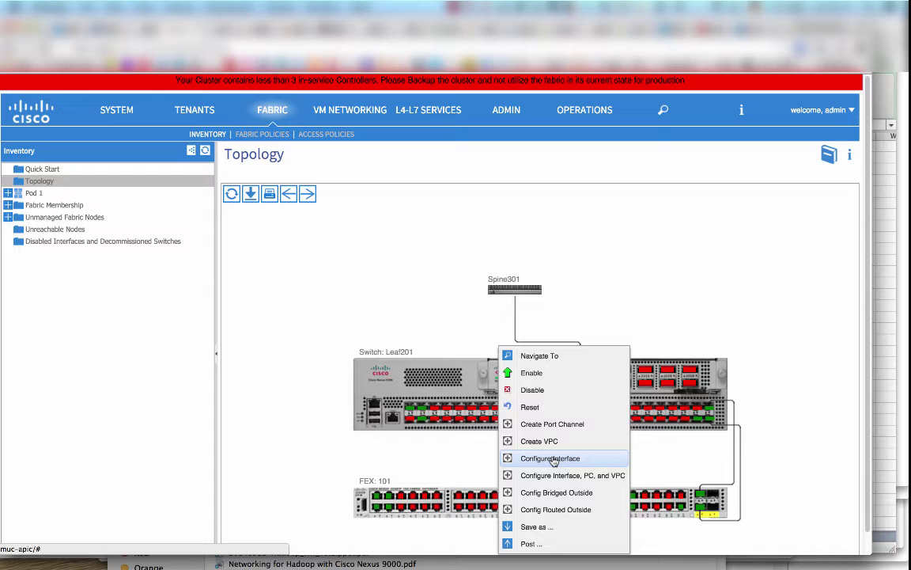
pyautogui.click(552, 459)
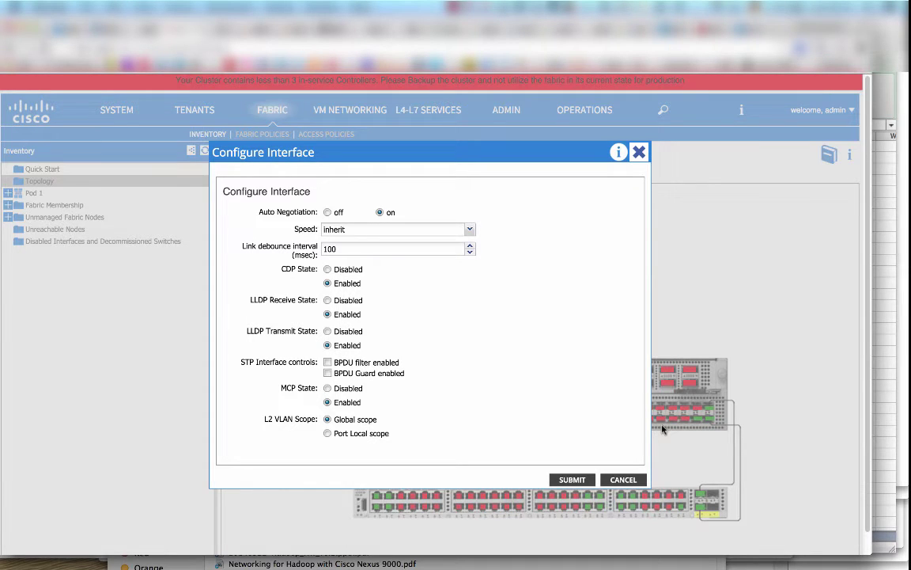
pyautogui.click(626, 481)
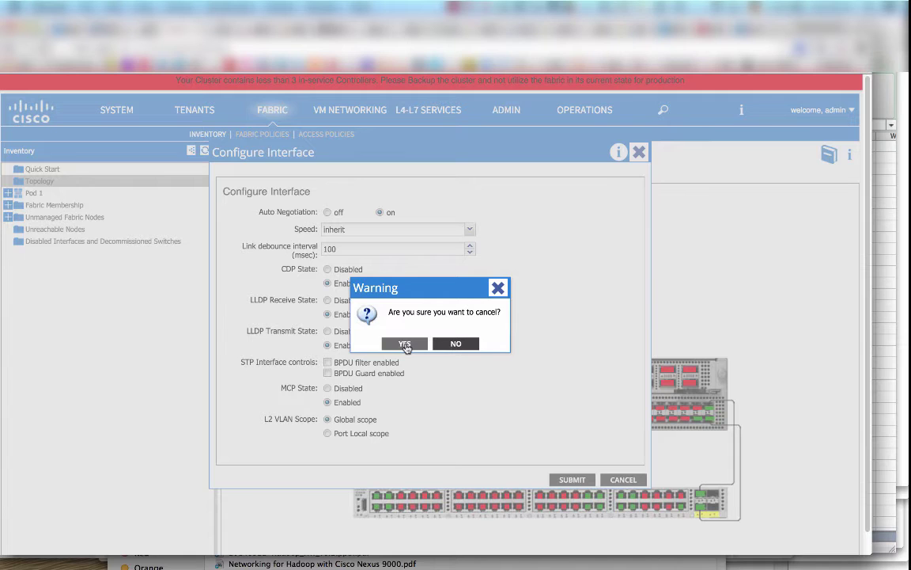
pyautogui.click(406, 346)
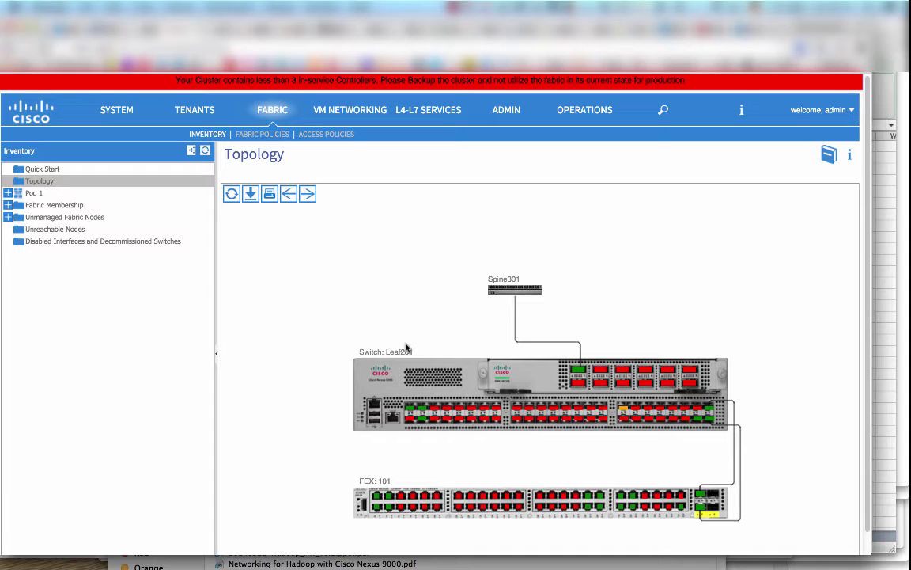
# In the CablePlan sheet, select the server port table A2:F9.
pyautogui.press('super+Tab')
pyautogui.press('super+Tab')
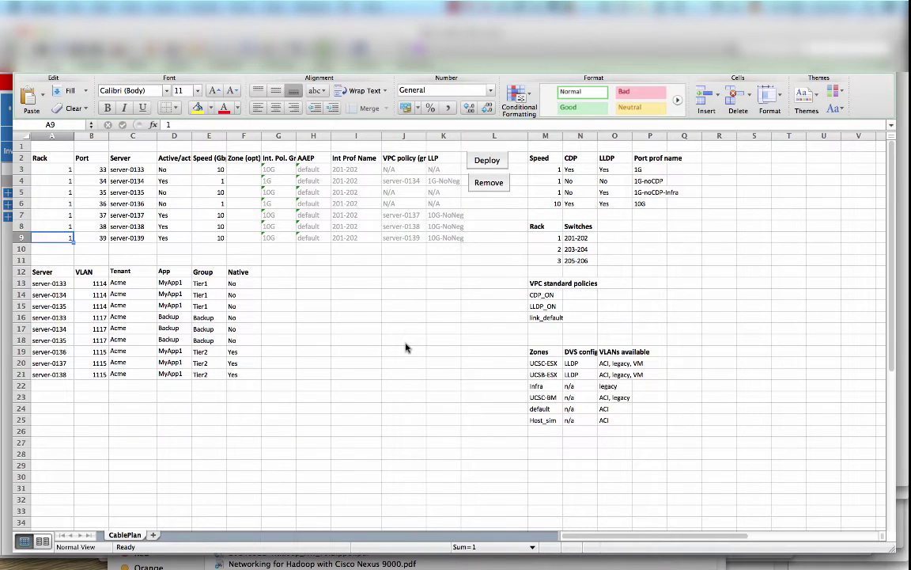
pyautogui.press('Up')
pyautogui.press('Up')
pyautogui.press('Up')
pyautogui.press('Up')
pyautogui.press('Up')
pyautogui.press('Up')
pyautogui.press('Up')
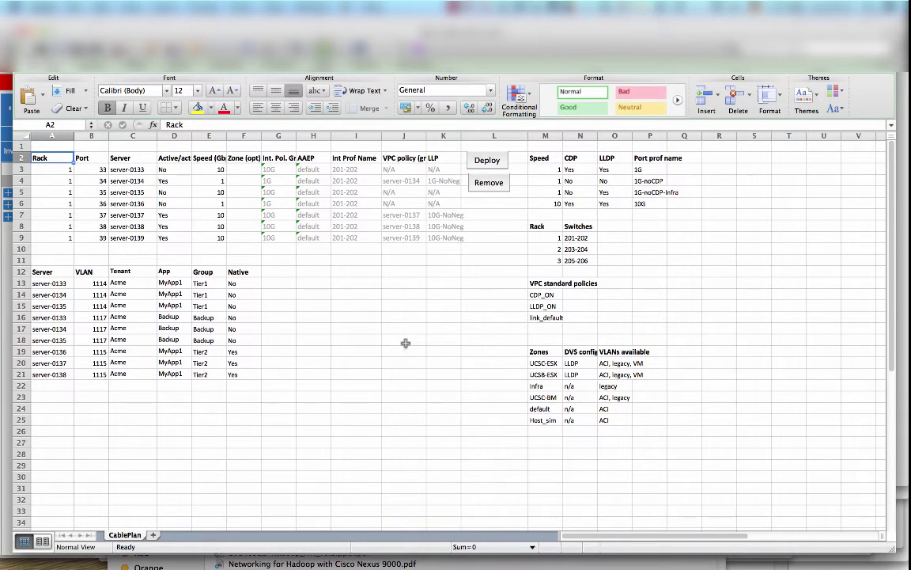
pyautogui.hotkey('shift', 'Right')
pyautogui.hotkey('shift', 'Right')
pyautogui.hotkey('shift', 'Right')
pyautogui.hotkey('shift', 'Right')
pyautogui.hotkey('shift', 'Right')
pyautogui.hotkey('shift', 'Down')
pyautogui.hotkey('shift', 'Down')
pyautogui.hotkey('shift', 'Down')
pyautogui.hotkey('shift', 'Down')
pyautogui.hotkey('shift', 'Down')
pyautogui.hotkey('shift', 'Down')
pyautogui.hotkey('shift', 'Down')
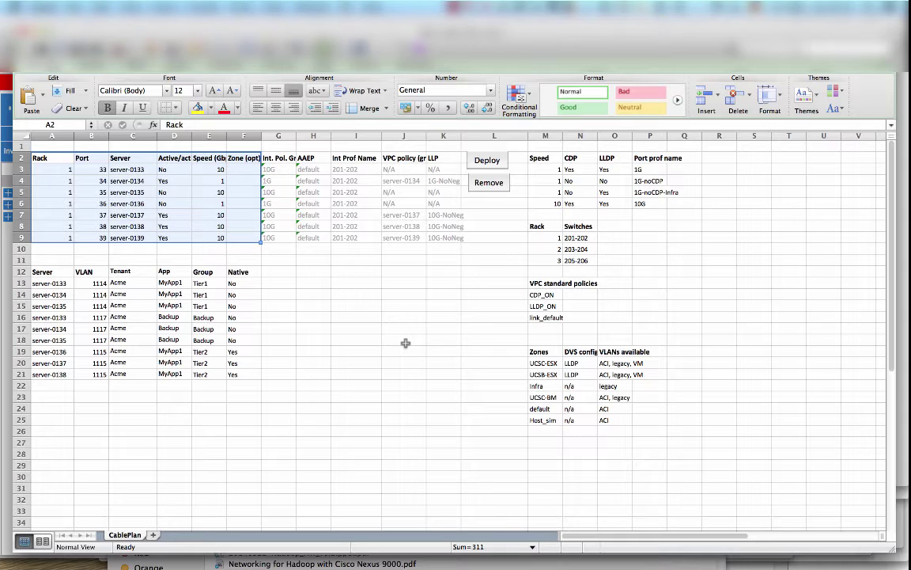
# Select the server VLAN table A12:F21, then glance at APIC and return to Excel.
pyautogui.press('Down')
pyautogui.press('Down')
pyautogui.press('Down')
pyautogui.press('Down')
pyautogui.press('Down')
pyautogui.press('Down')
pyautogui.press('Down')
pyautogui.press('Down')
pyautogui.press('Down')
pyautogui.press('Down')
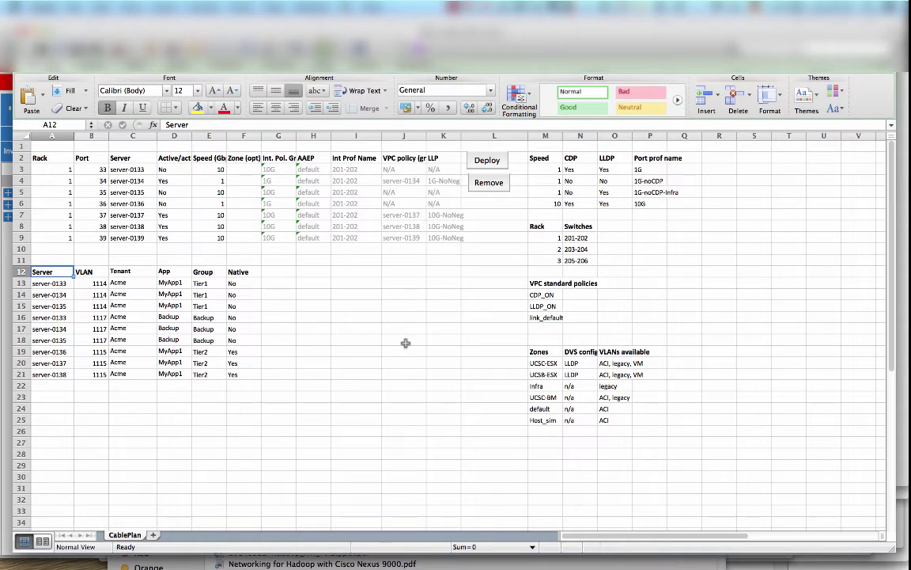
pyautogui.hotkey('shift', 'Down')
pyautogui.hotkey('shift', 'Down')
pyautogui.hotkey('shift', 'Right')
pyautogui.hotkey('shift', 'Right')
pyautogui.hotkey('shift', 'Right')
pyautogui.hotkey('shift', 'Right')
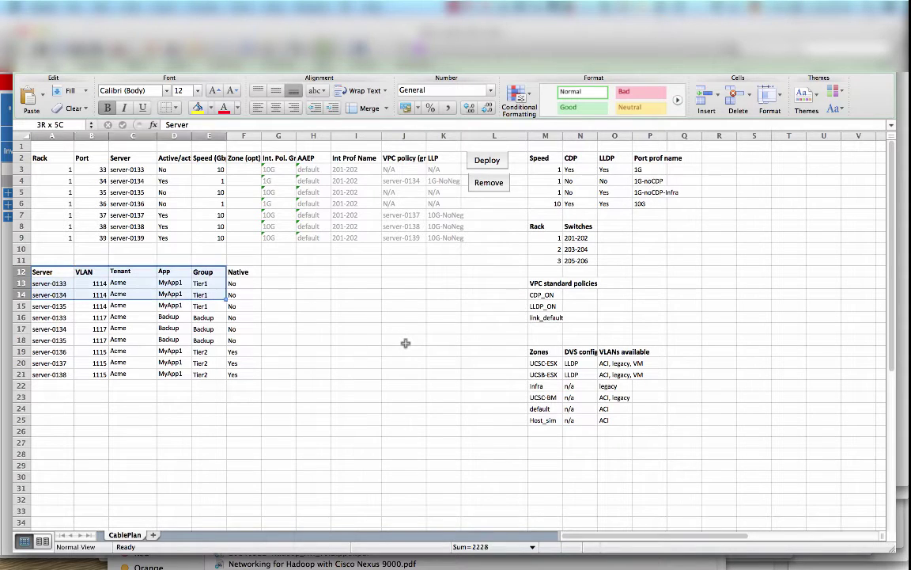
pyautogui.hotkey('shift', 'Down')
pyautogui.hotkey('shift', 'Down')
pyautogui.hotkey('shift', 'Down')
pyautogui.hotkey('shift', 'Down')
pyautogui.hotkey('shift', 'Down')
pyautogui.hotkey('shift', 'Down')
pyautogui.hotkey('shift', 'Down')
pyautogui.hotkey('shift', 'Right')
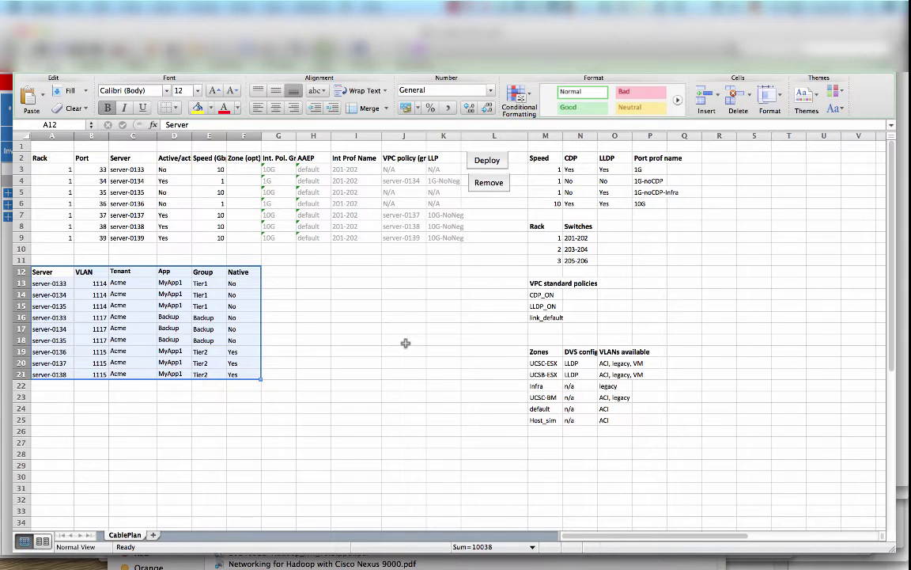
pyautogui.press('Up')
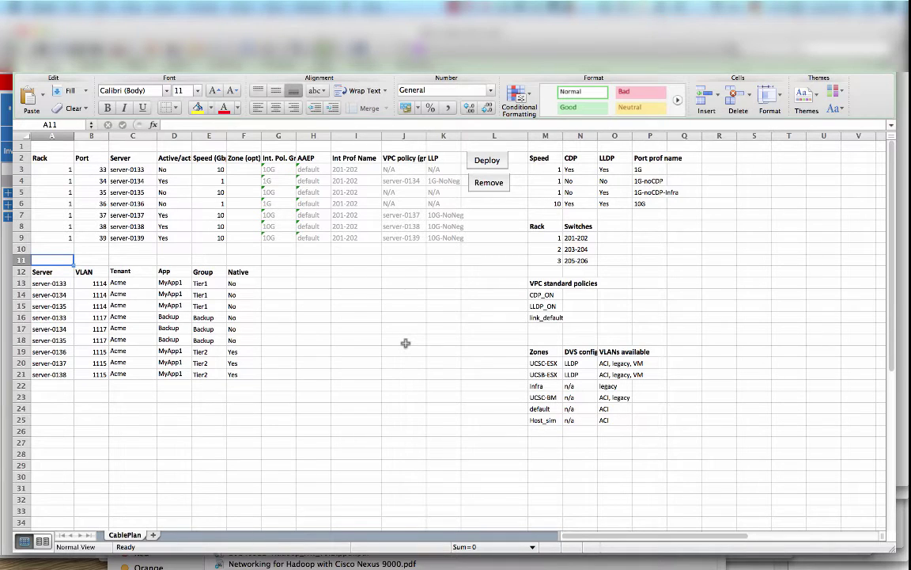
pyautogui.press('super+Tab')
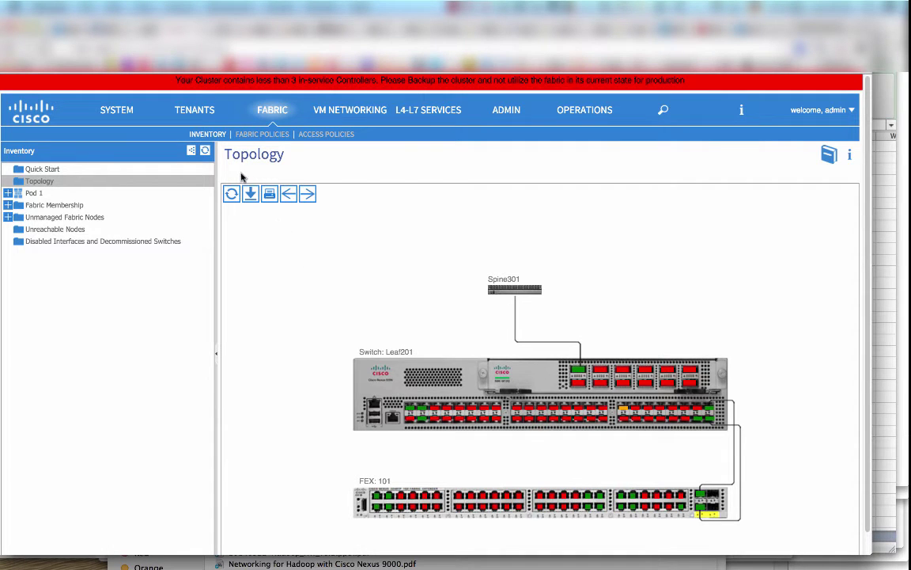
pyautogui.press('super+Tab')
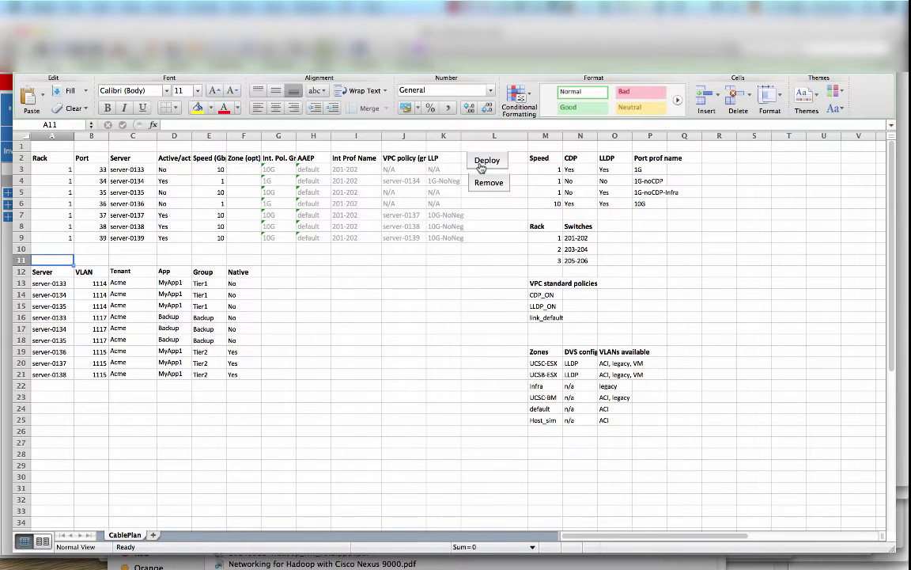
# Deploy the CablePlan config to ACI, confirming and acknowledging the 7 servers deployed.
pyautogui.click(480, 167)
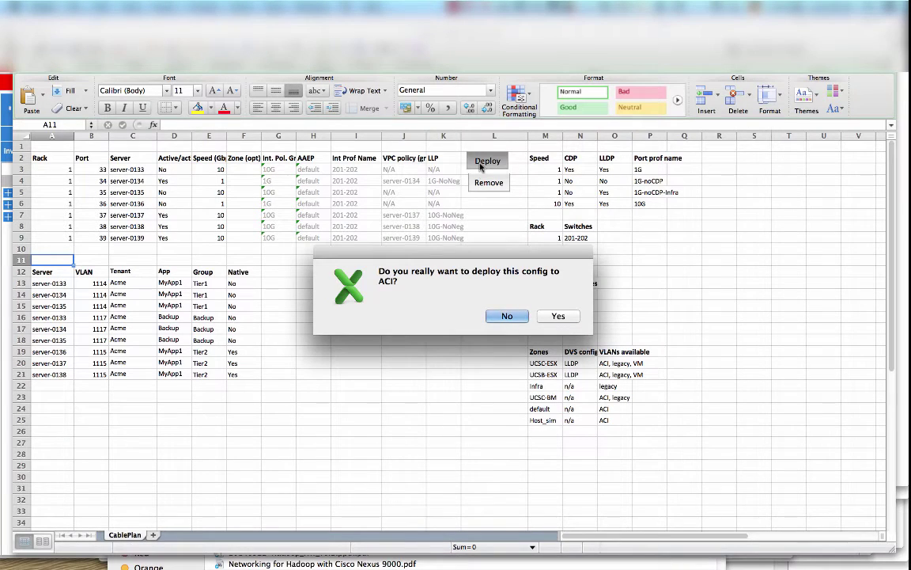
pyautogui.click(559, 317)
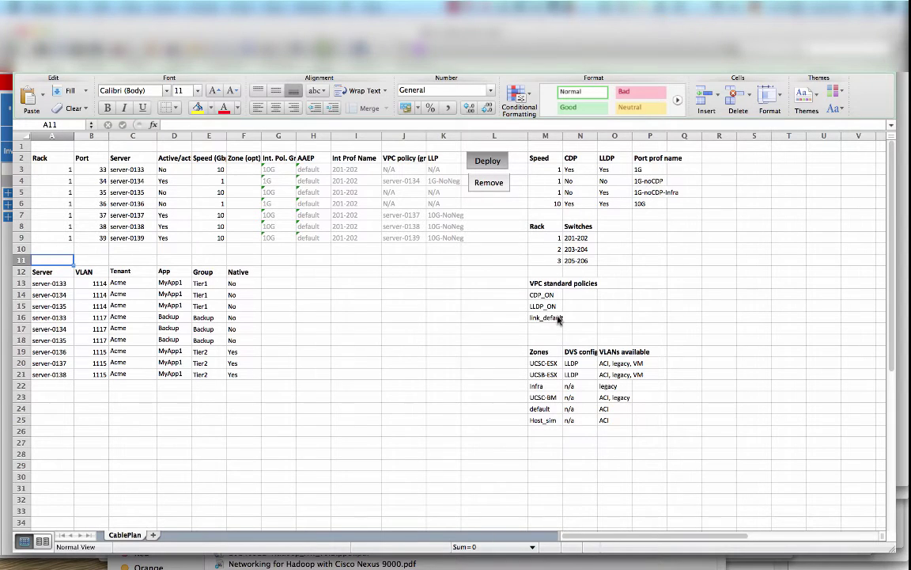
pyautogui.click(556, 318)
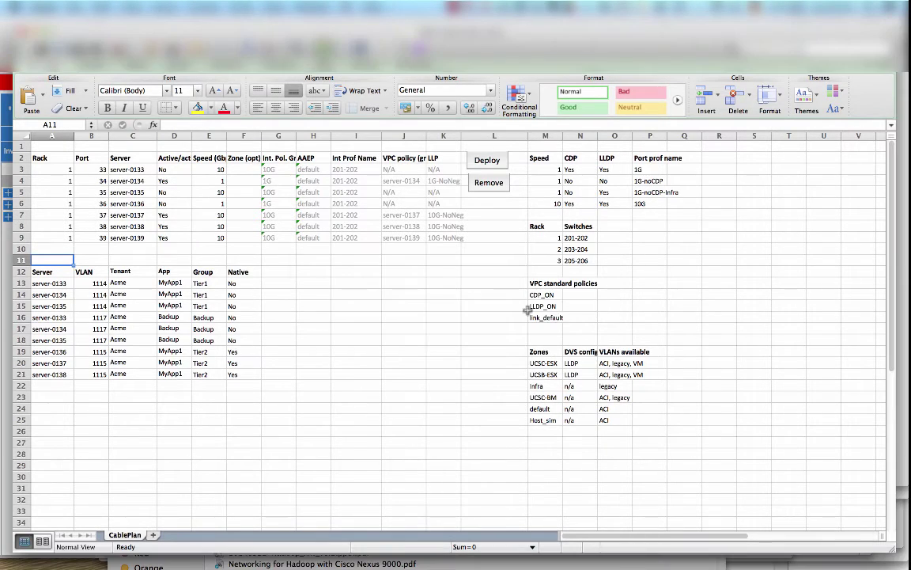
pyautogui.press('super+Tab')
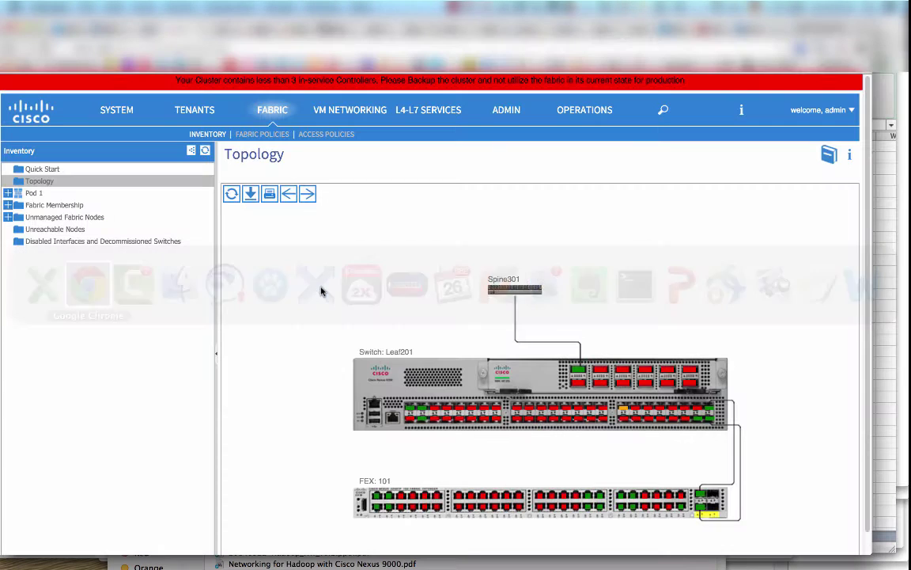
# Review ports 1/33–1/39 in the Configure an Interface, PC, and VPC wizard, then discard it.
pyautogui.click(317, 134)
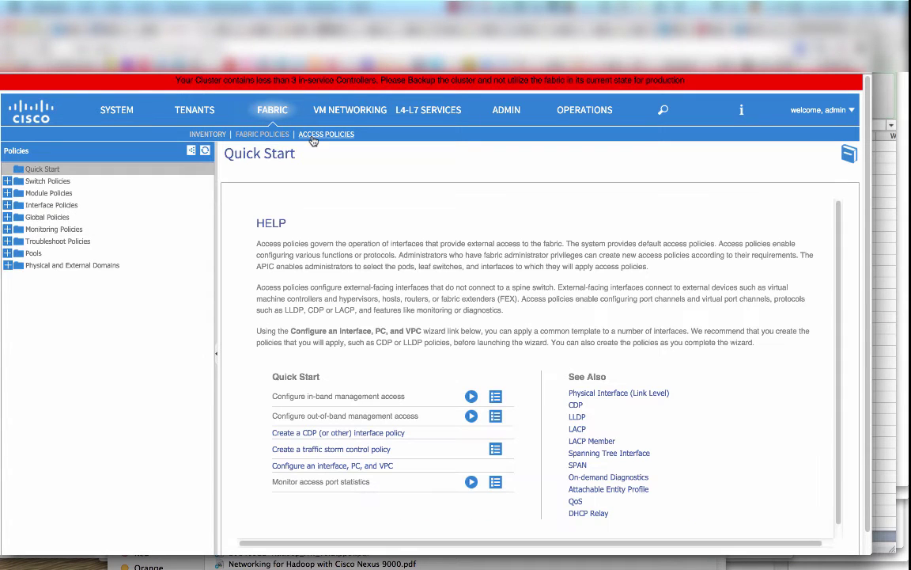
pyautogui.click(370, 466)
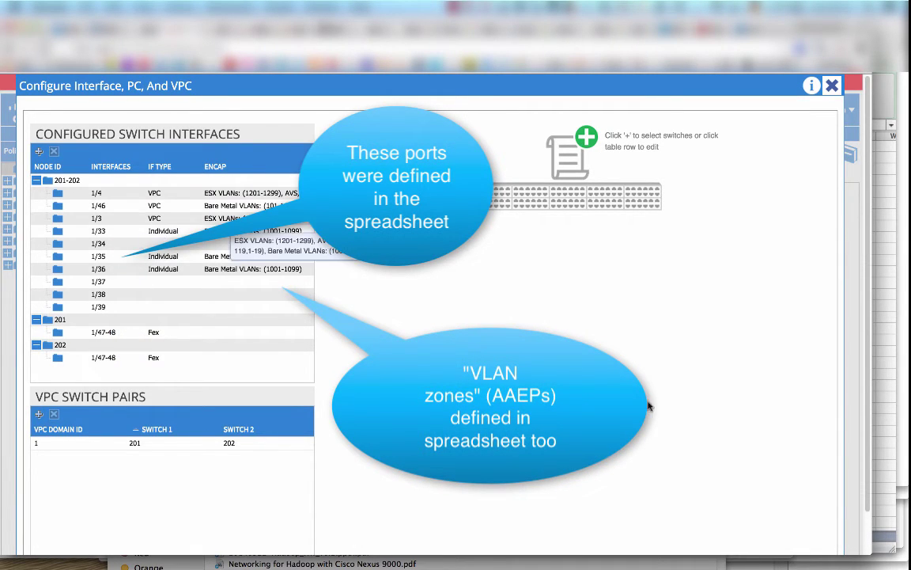
pyautogui.scroll(-2, 648, 403)
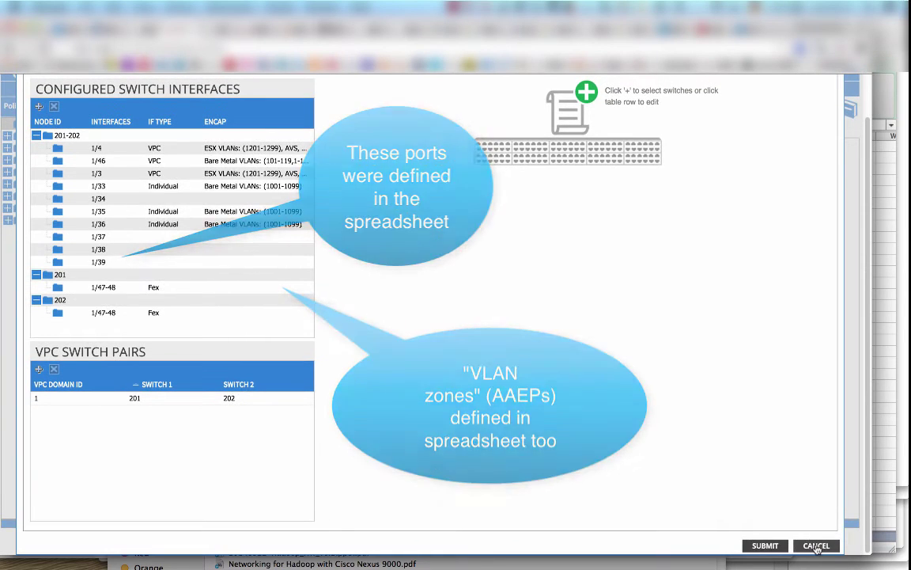
pyautogui.click(815, 544)
pyautogui.click(407, 347)
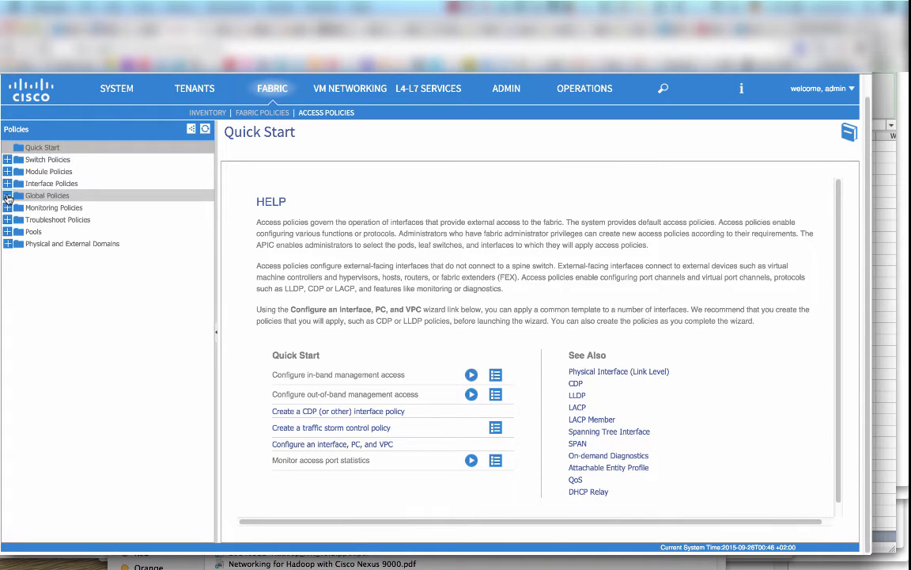
# Check profile 201-202's server-0133–0139 selectors on ports 1/33–1/39 and the Port Channel Policies.
pyautogui.click(7, 183)
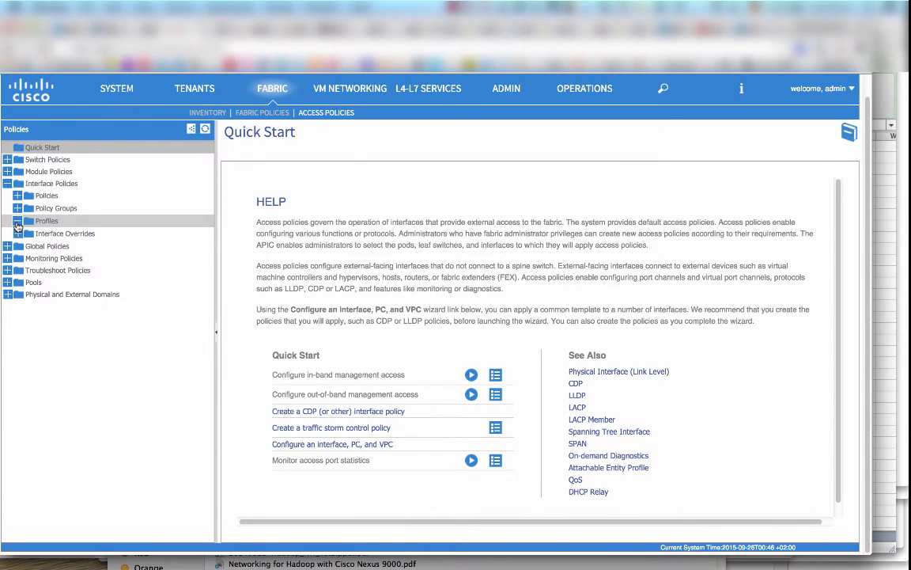
pyautogui.click(18, 221)
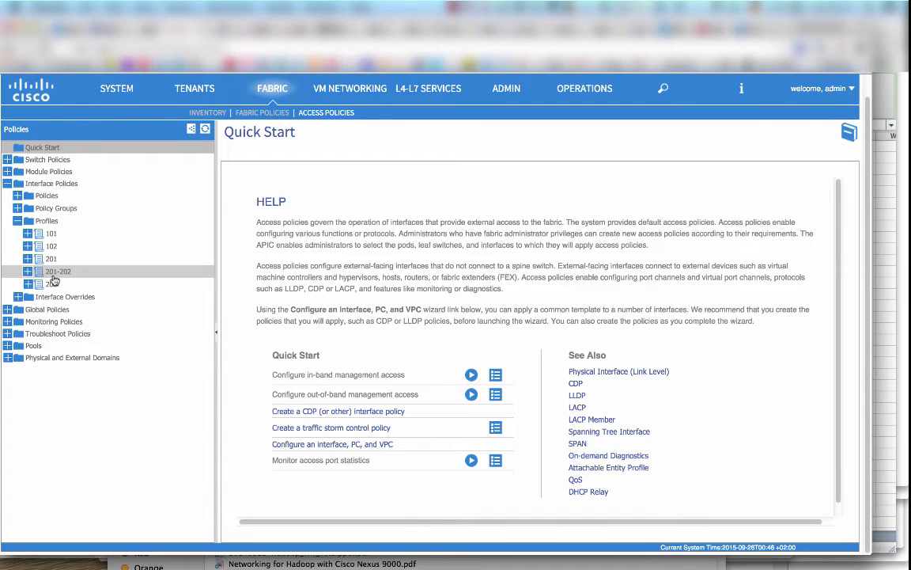
pyautogui.click(54, 273)
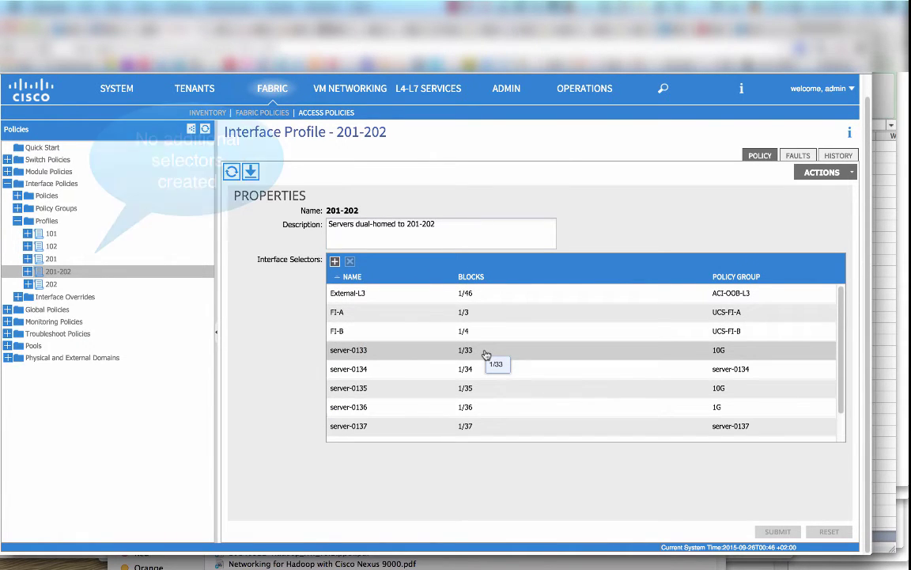
pyautogui.scroll(-2, 486, 354)
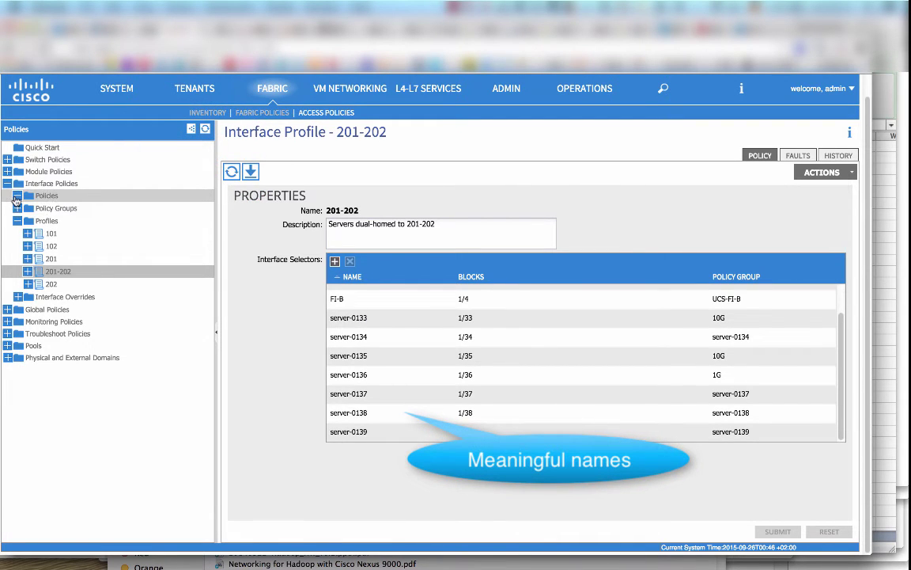
pyautogui.click(16, 198)
pyautogui.click(27, 246)
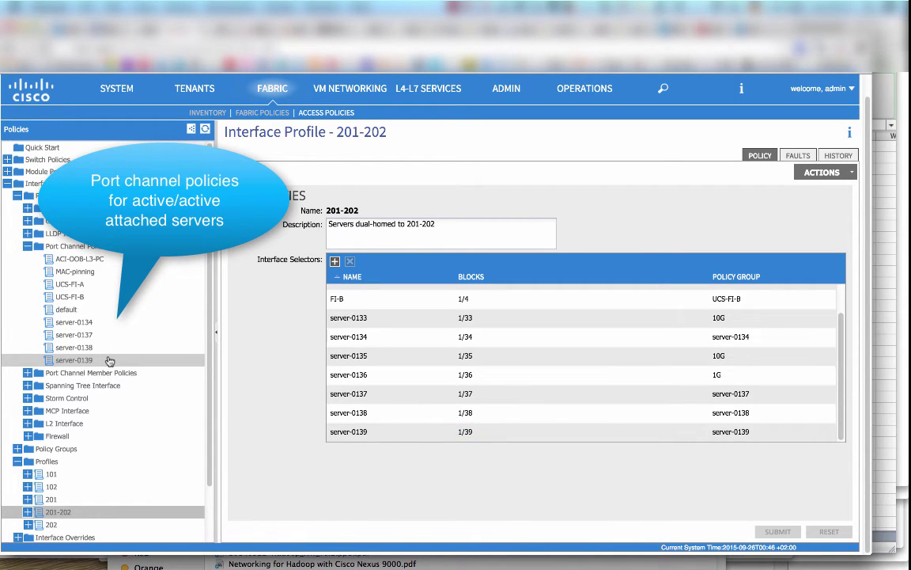
pyautogui.press('super+Tab')
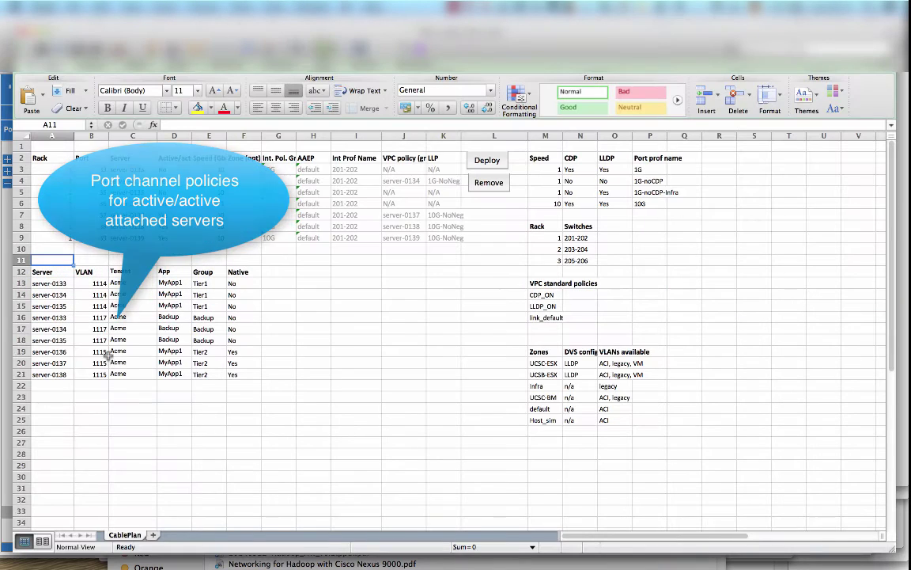
# Check the Active/active cells D4, D8 and D9 for servers 0134, 0138 and 0139.
pyautogui.click(169, 180)
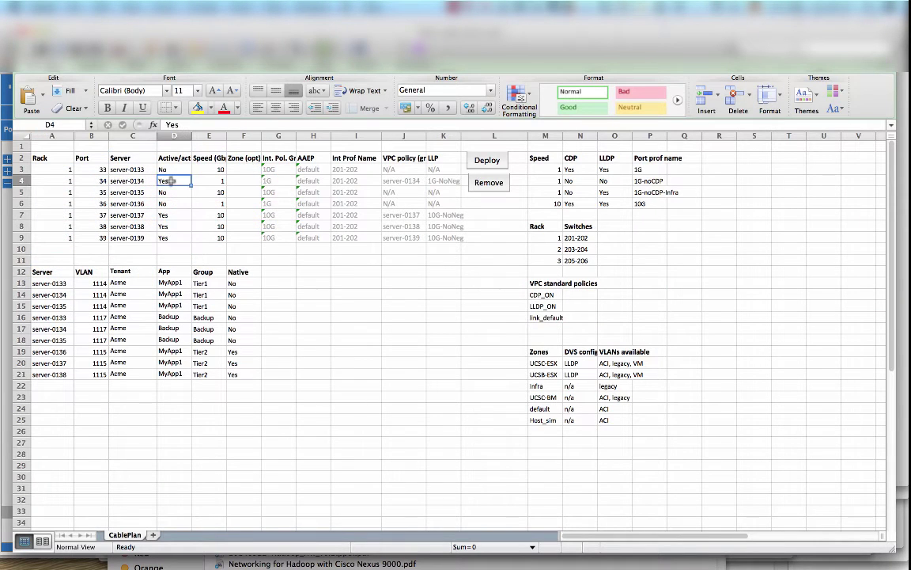
pyautogui.click(168, 204)
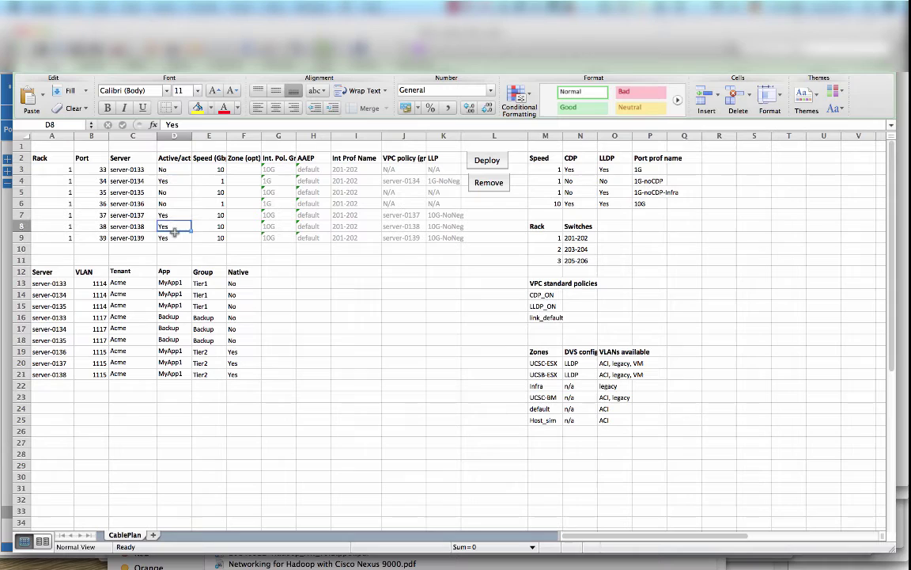
pyautogui.click(174, 235)
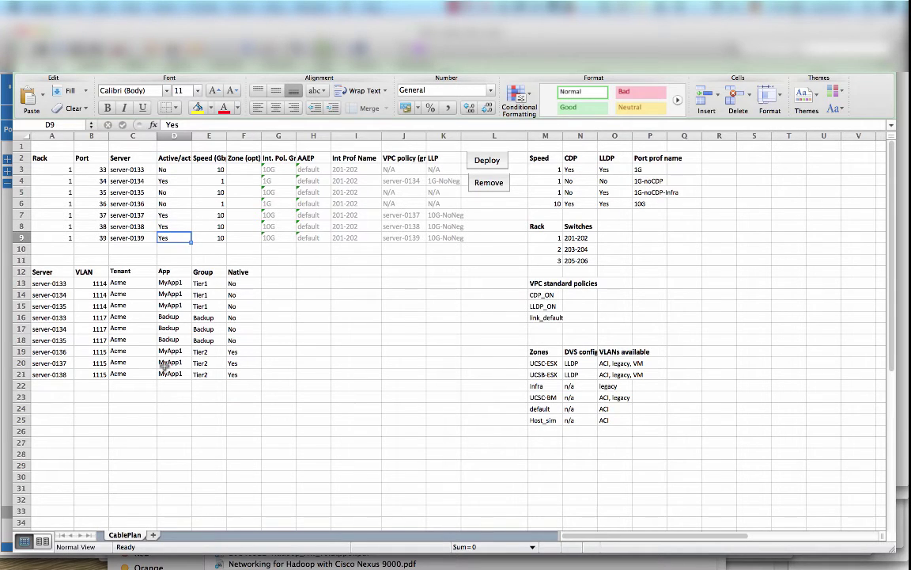
pyautogui.press('super+Tab')
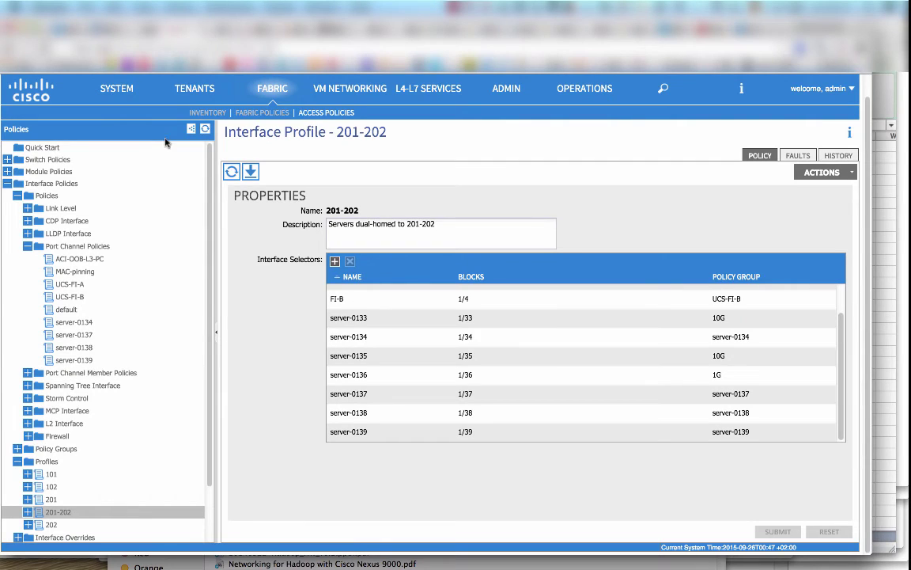
# In tenant Acme, view EPG Backup's static path bindings on vlan-1117.
pyautogui.click(198, 90)
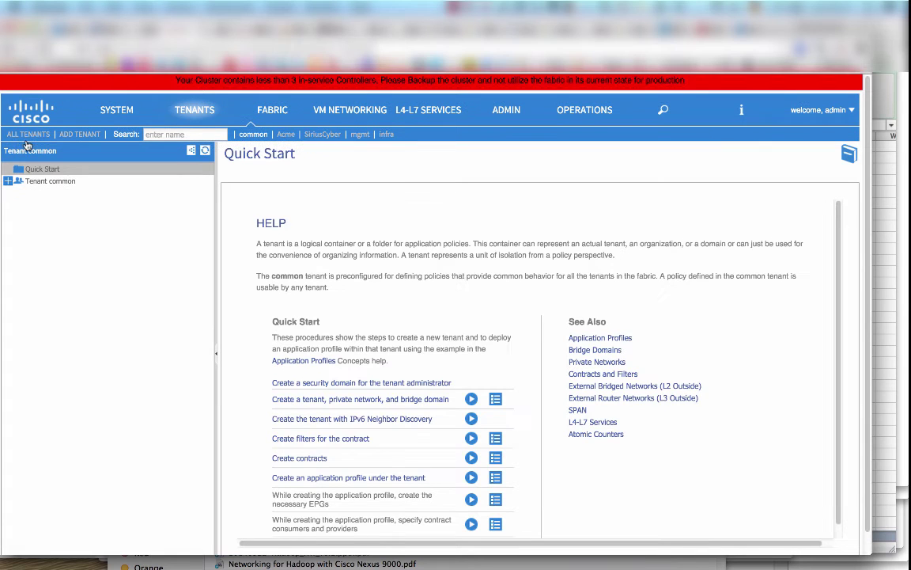
pyautogui.click(285, 135)
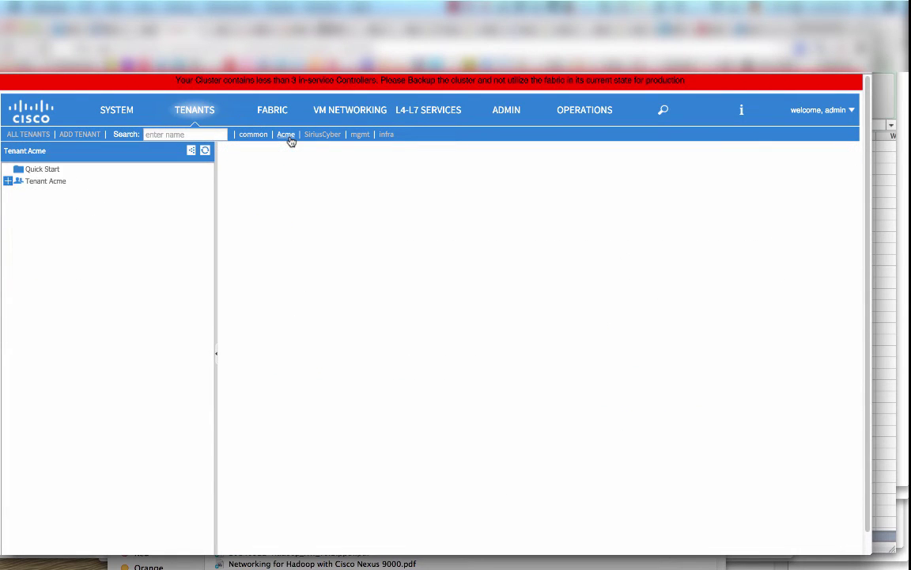
pyautogui.click(17, 193)
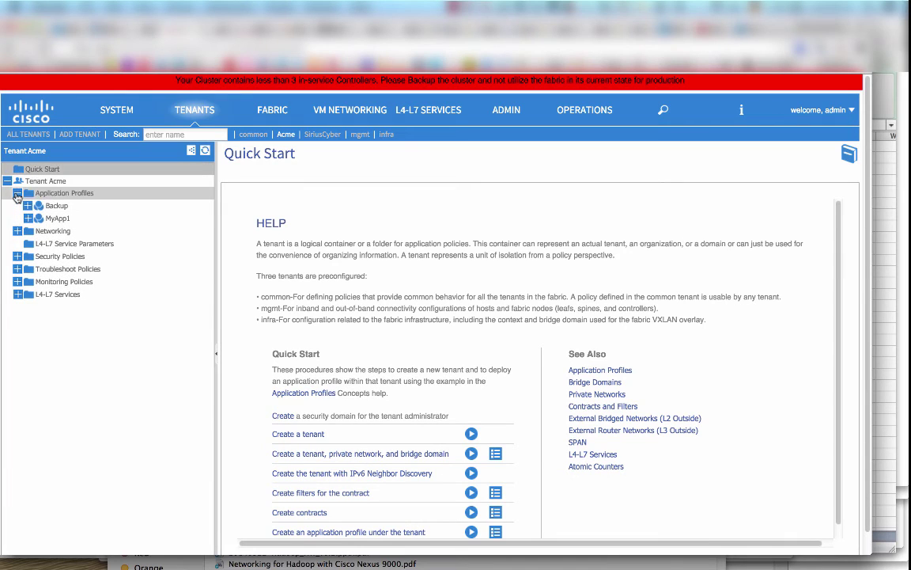
pyautogui.click(27, 206)
pyautogui.click(38, 219)
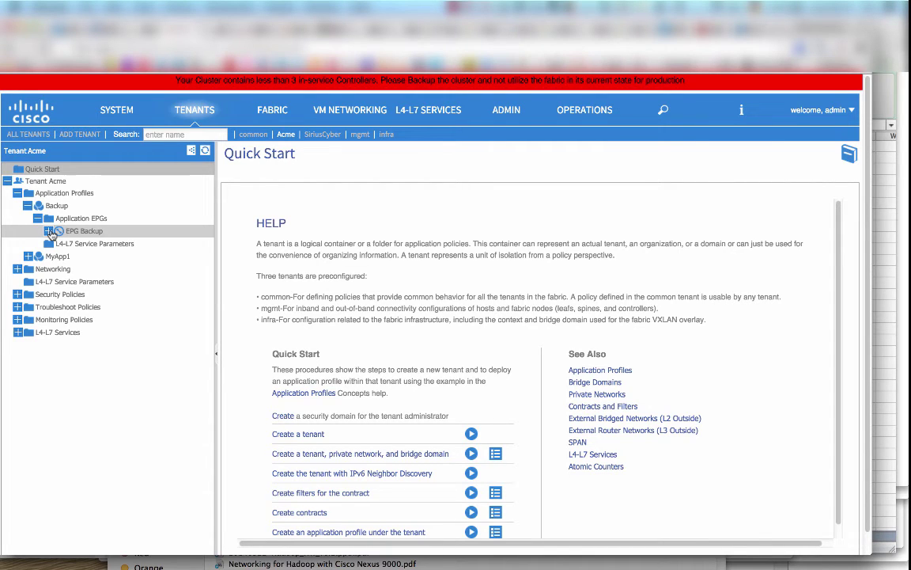
pyautogui.click(51, 233)
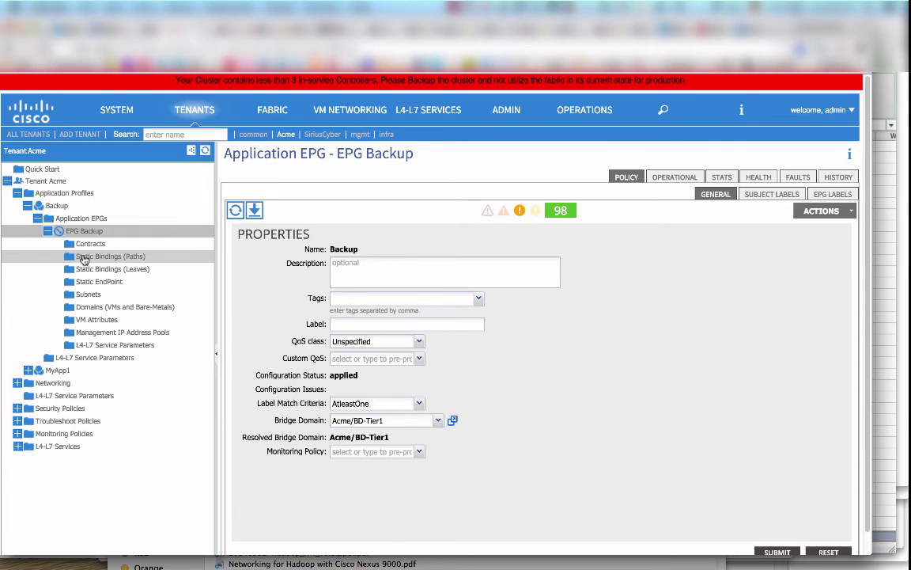
pyautogui.click(84, 259)
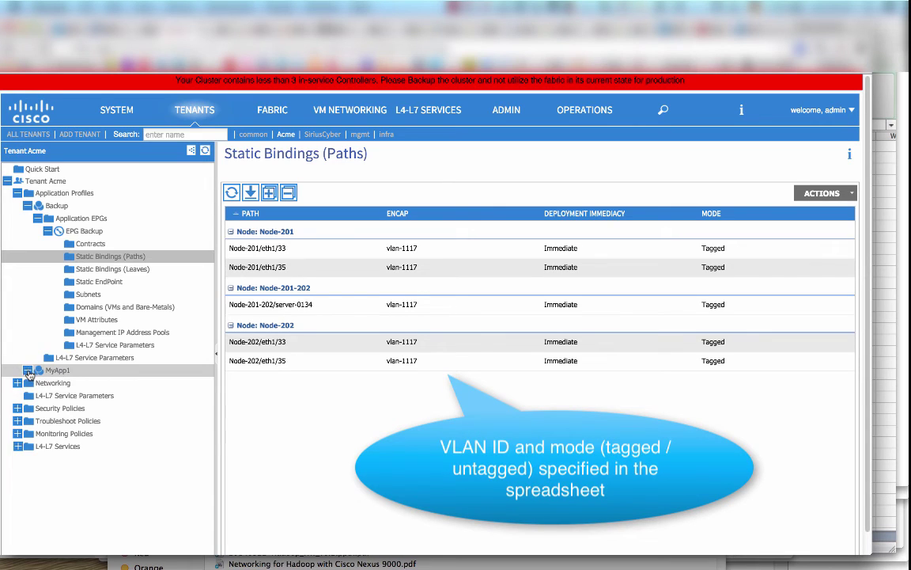
# View MyApp1 EPG Tier1 and Tier2 static path bindings on vlan-1114 and vlan-1115.
pyautogui.click(28, 370)
pyautogui.click(37, 383)
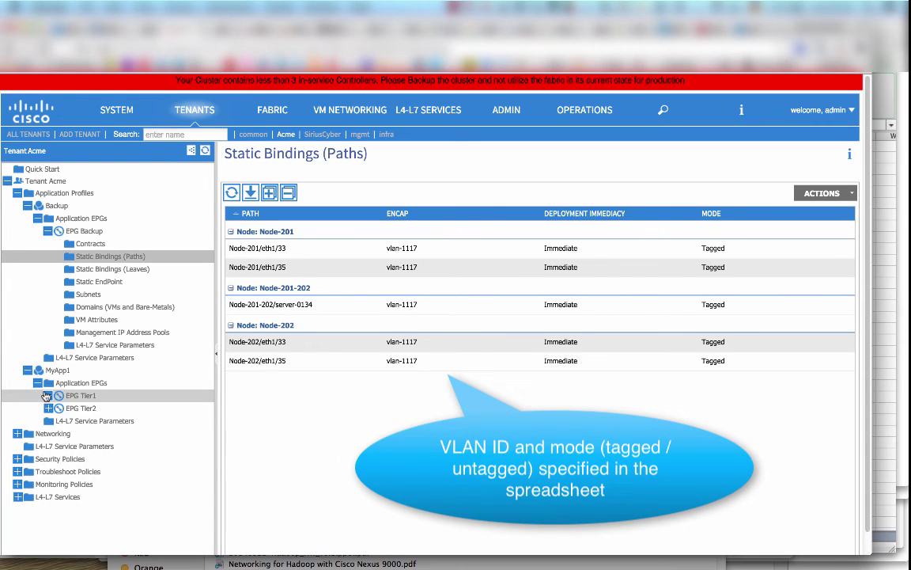
pyautogui.click(47, 396)
pyautogui.click(87, 424)
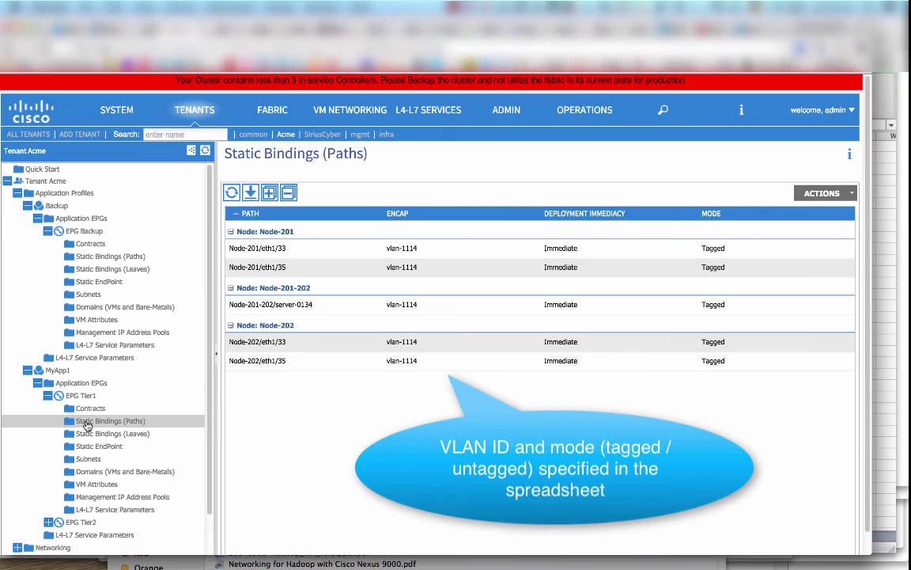
pyautogui.scroll(-3, 87, 424)
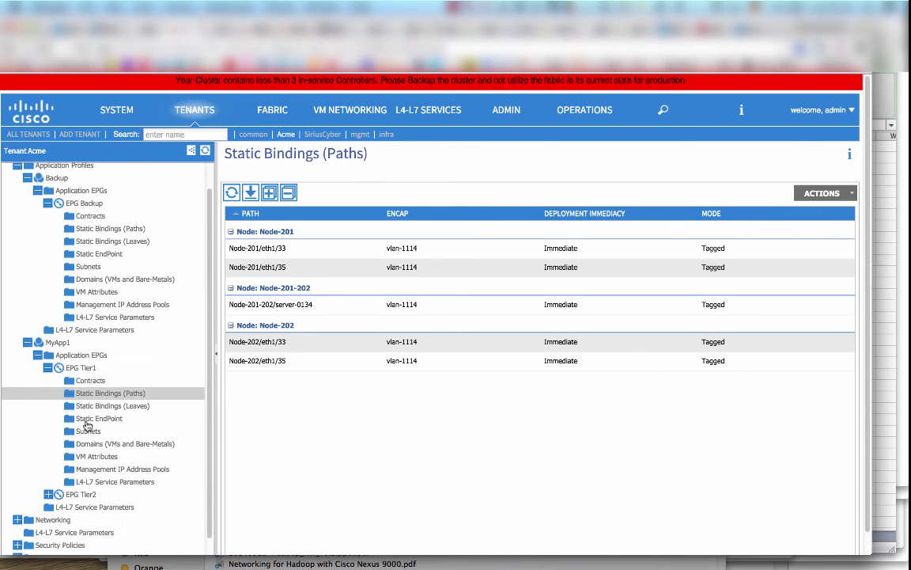
pyautogui.click(49, 446)
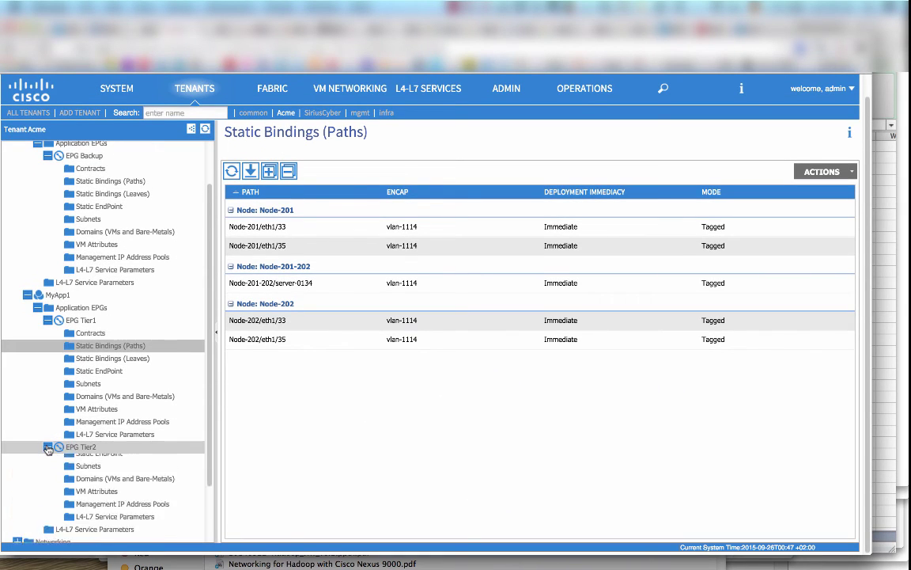
pyautogui.click(96, 473)
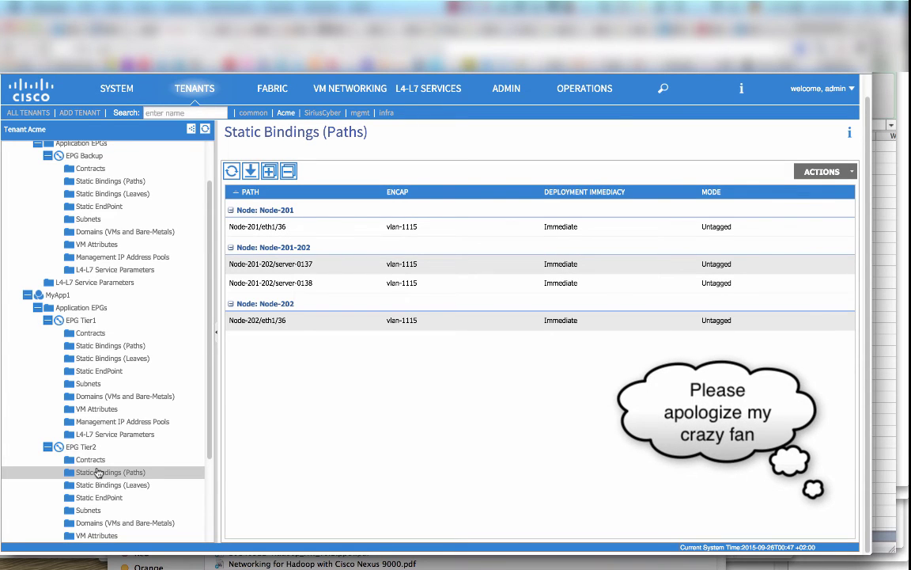
pyautogui.press('super+Tab')
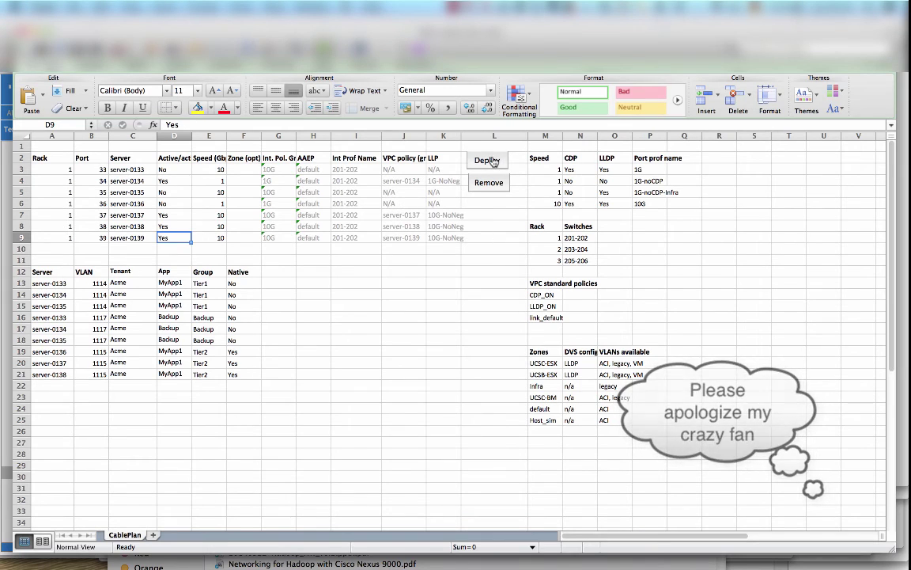
# Remove the CablePlan config from ACI, confirming and acknowledging seven servers unconfigured.
pyautogui.click(499, 184)
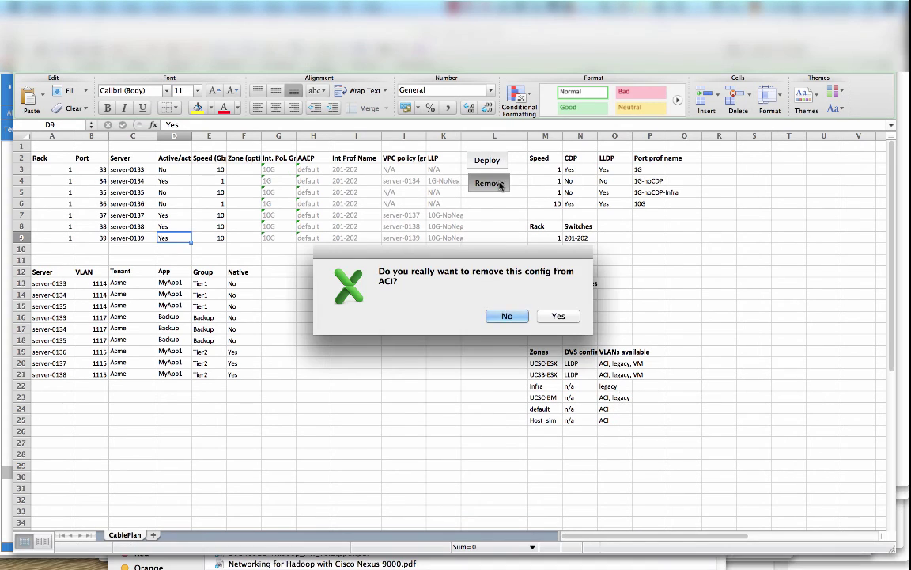
pyautogui.click(557, 315)
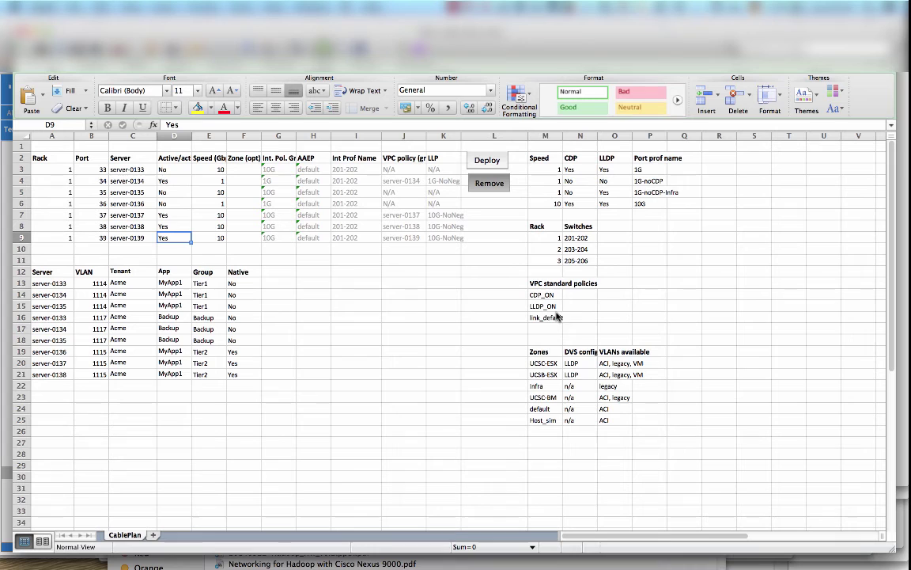
pyautogui.click(558, 316)
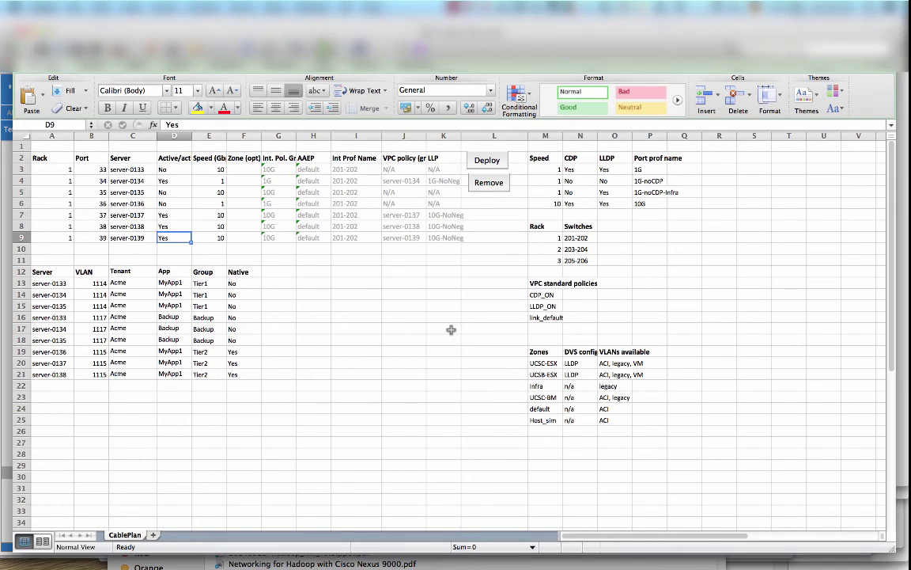
pyautogui.press('super+Tab')
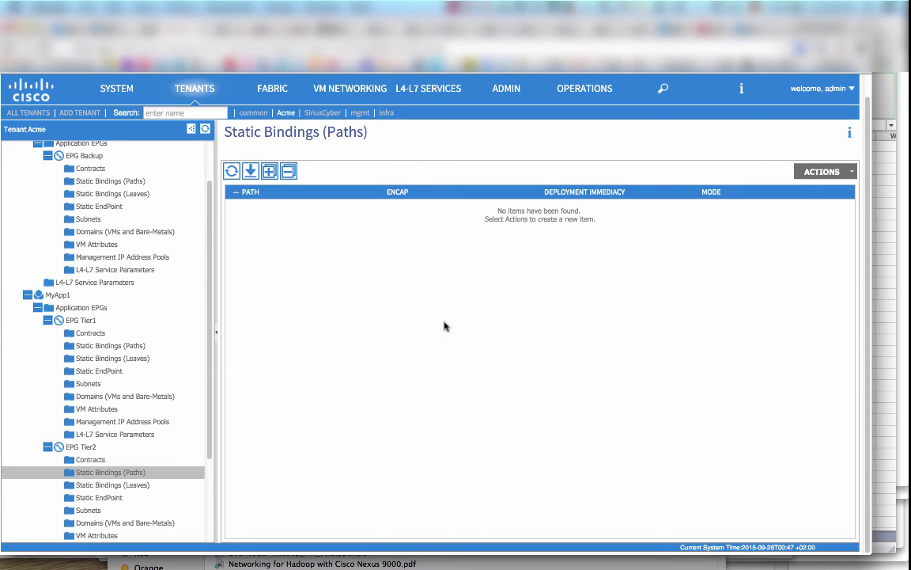
# Confirm the Tier1 and Backup EPGs have no static path bindings, then view and cancel the interface, PC and VPC wizard.
pyautogui.click(136, 345)
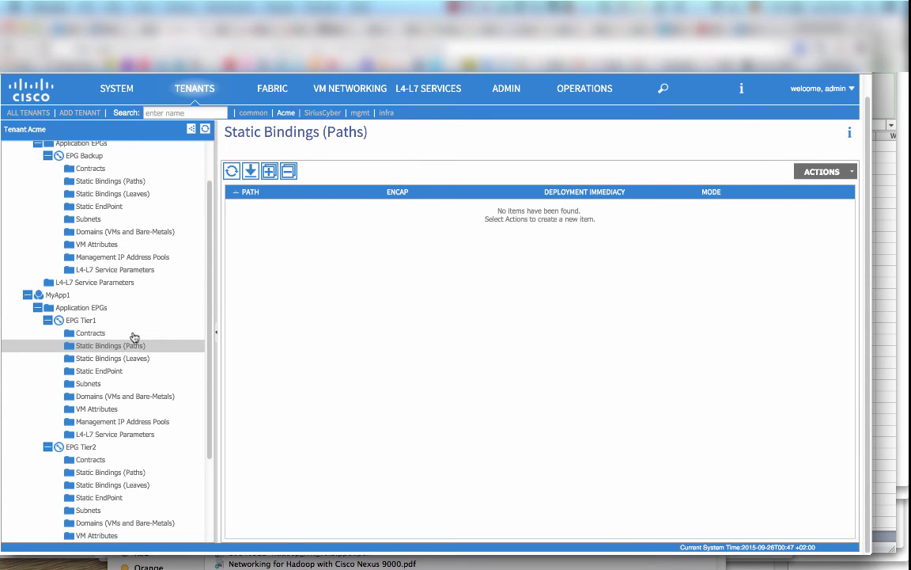
pyautogui.click(118, 181)
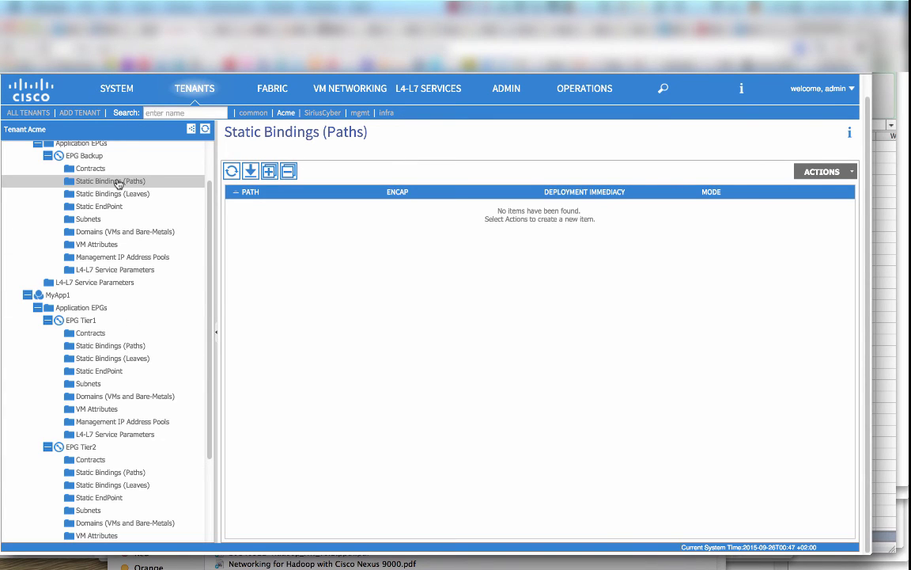
pyautogui.click(271, 89)
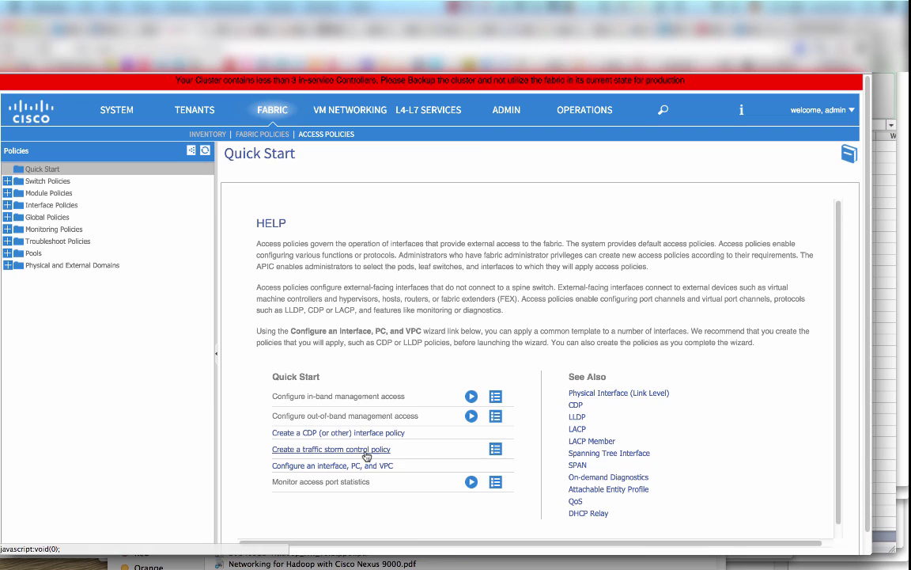
pyautogui.click(336, 466)
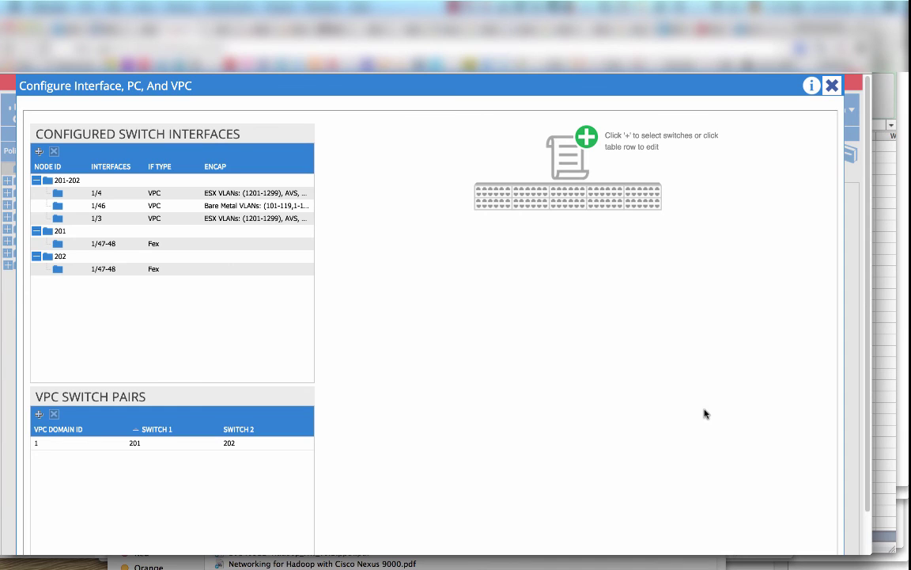
pyautogui.scroll(-3, 706, 413)
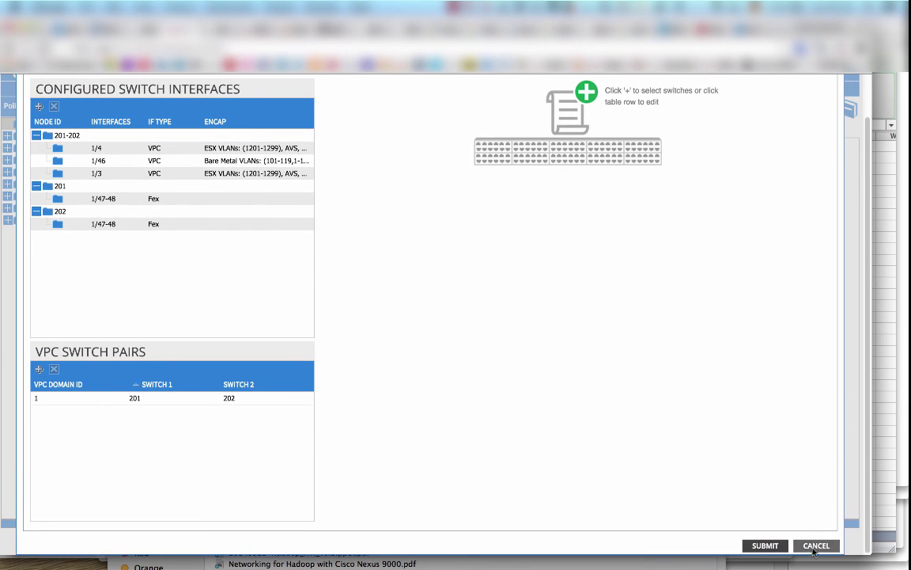
pyautogui.click(815, 545)
pyautogui.click(400, 346)
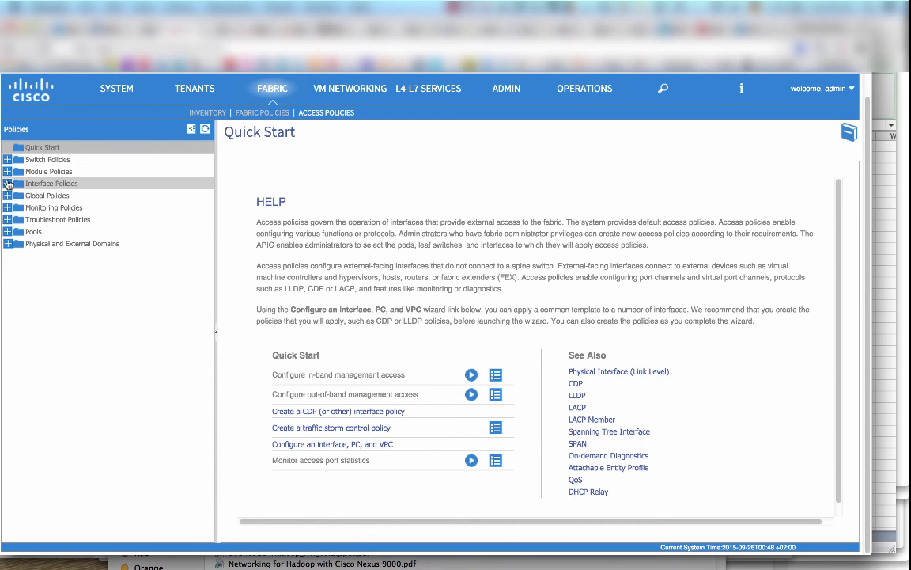
# Check interface profile 201-202 lists only the External-L3, FI-A and FI-B selectors.
pyautogui.click(7, 183)
pyautogui.click(16, 195)
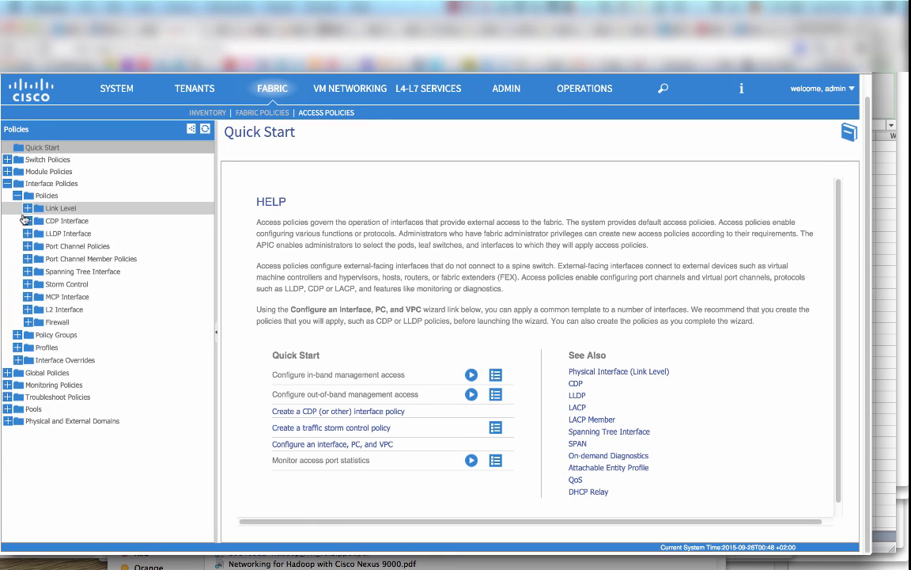
pyautogui.click(27, 246)
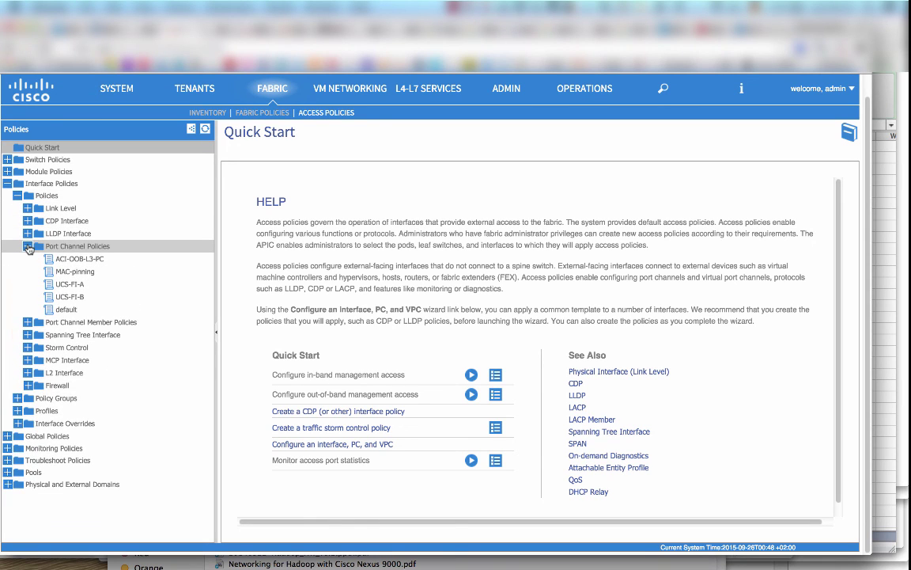
pyautogui.click(28, 246)
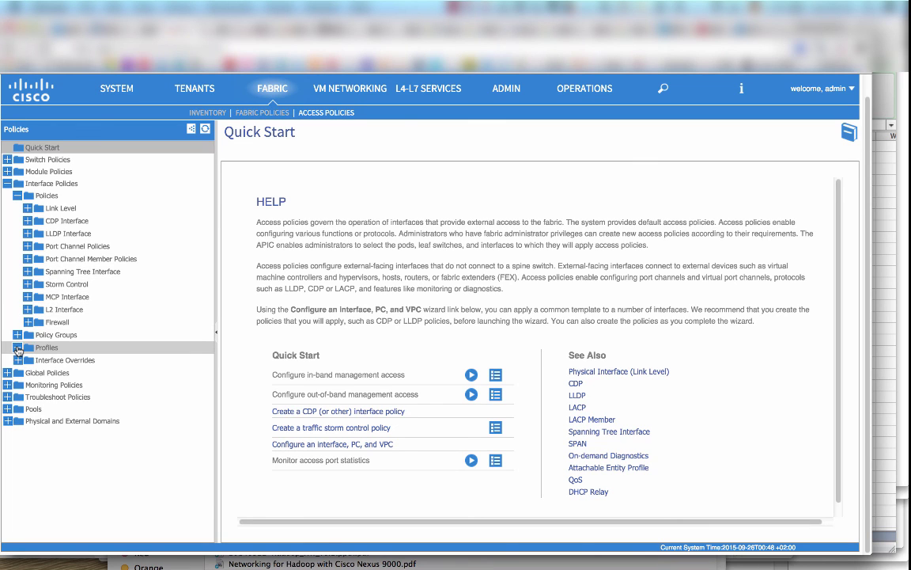
pyautogui.click(17, 347)
pyautogui.click(57, 399)
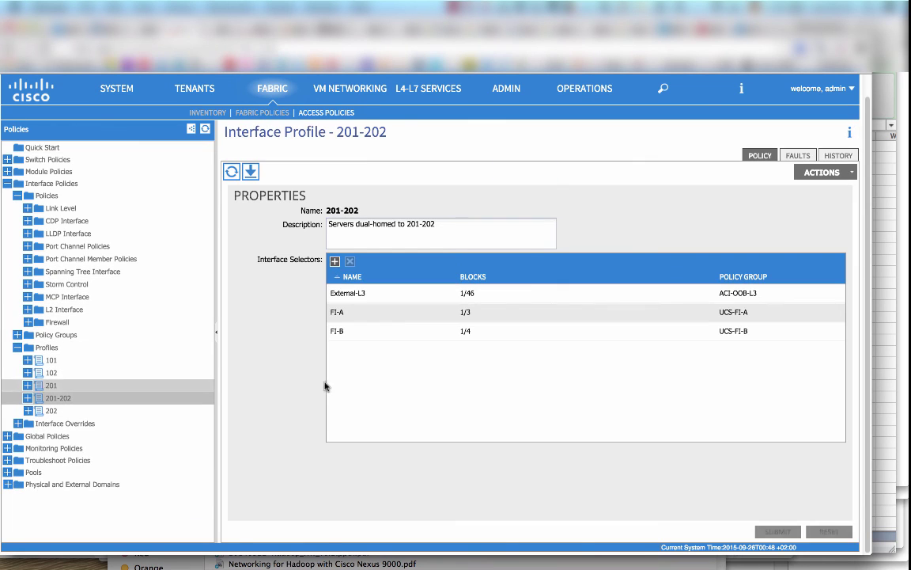